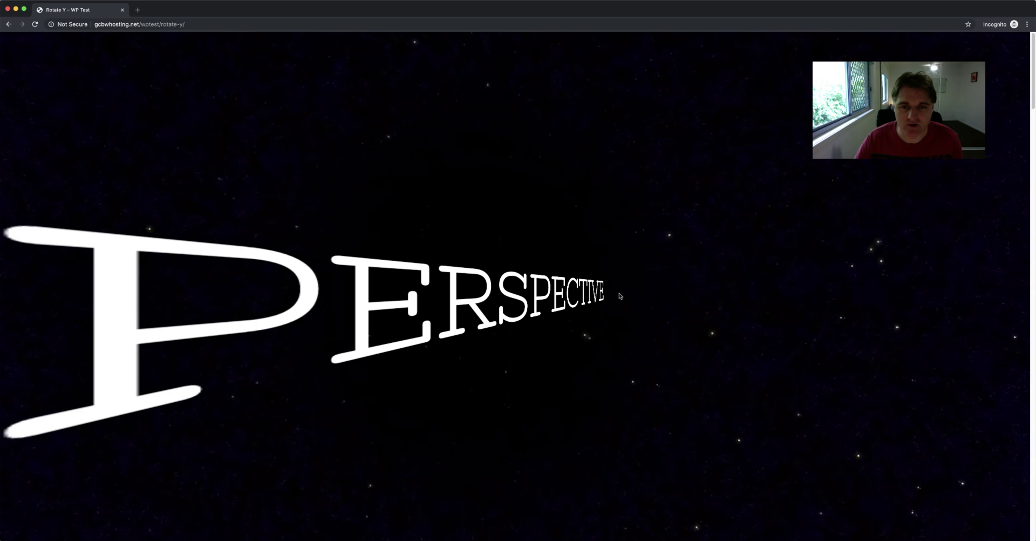
Step: Look through the demo page's perspective effects on the headings, the tilted videos and the videos laid on tables
scroll(702, 291, down, 5)
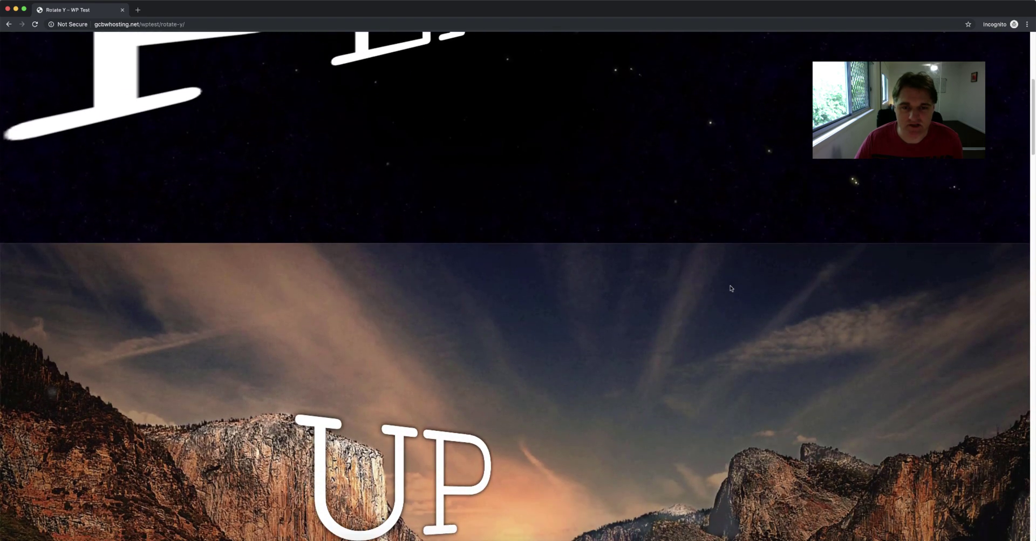
scroll(723, 281, down, 7)
scroll(712, 276, up, 3)
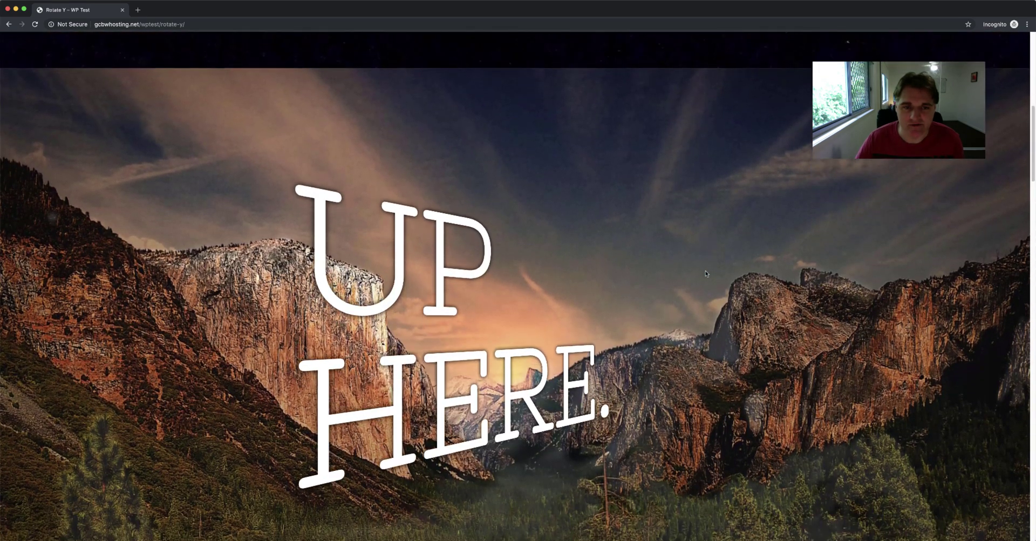
scroll(705, 273, down, 5)
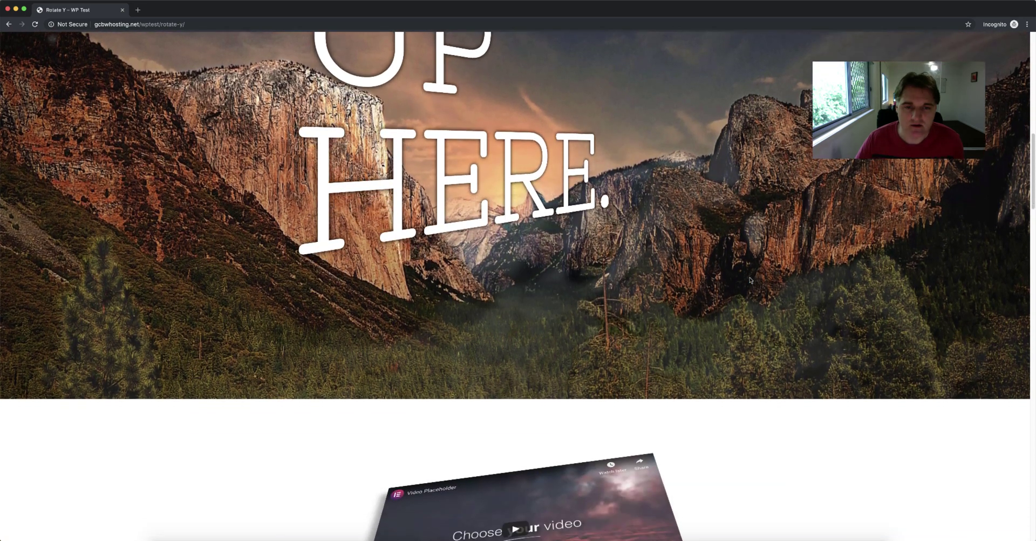
scroll(765, 288, down, 5)
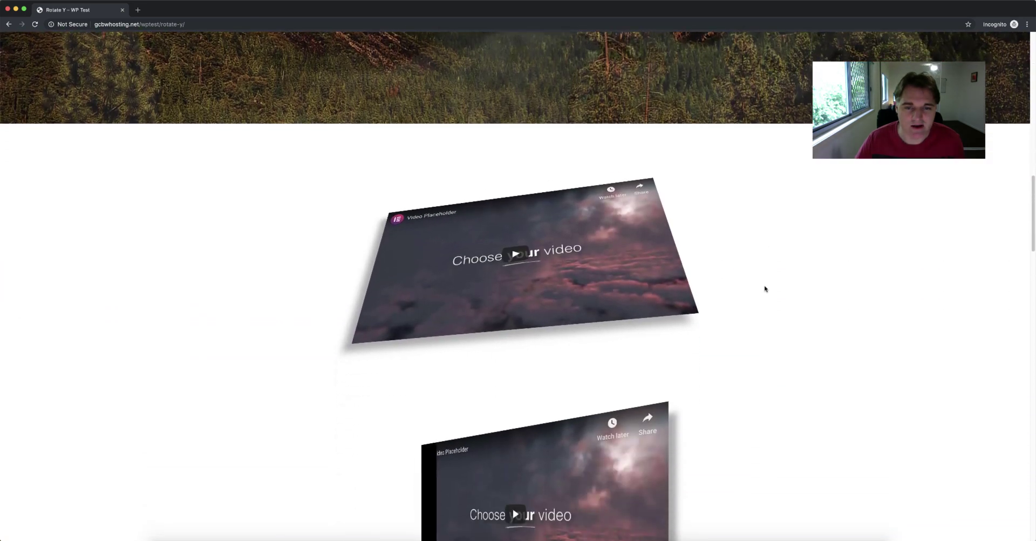
scroll(766, 289, down, 5)
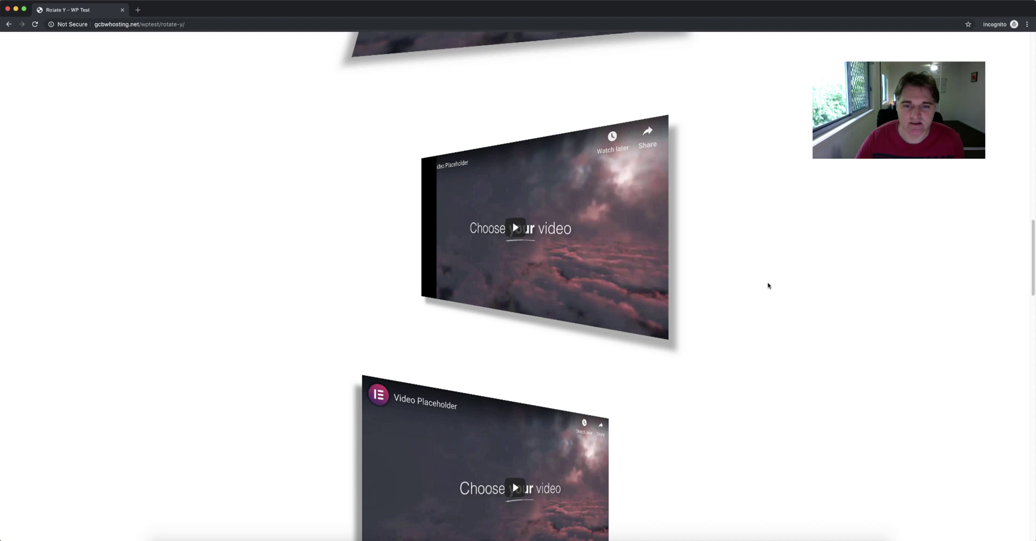
scroll(769, 285, down, 10)
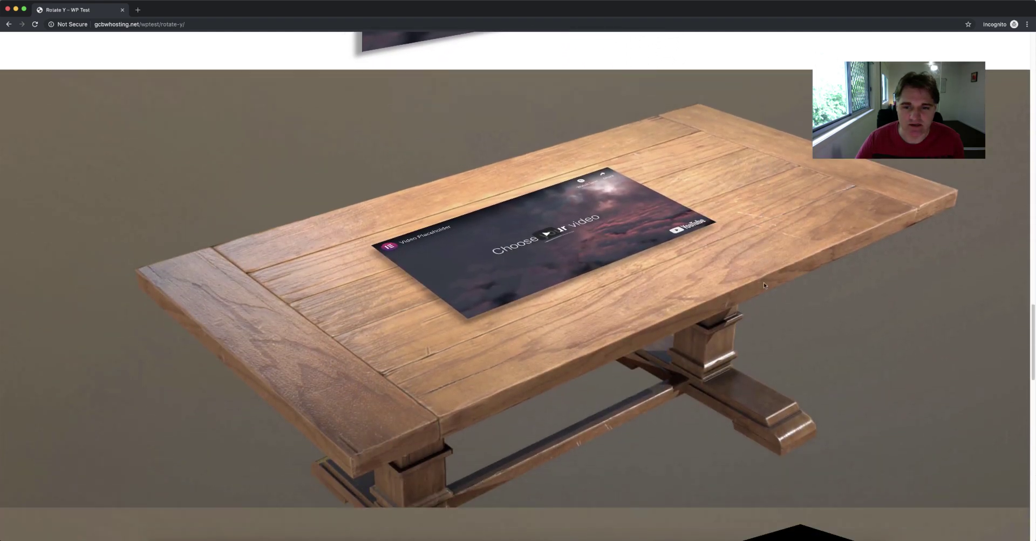
scroll(764, 285, down, 10)
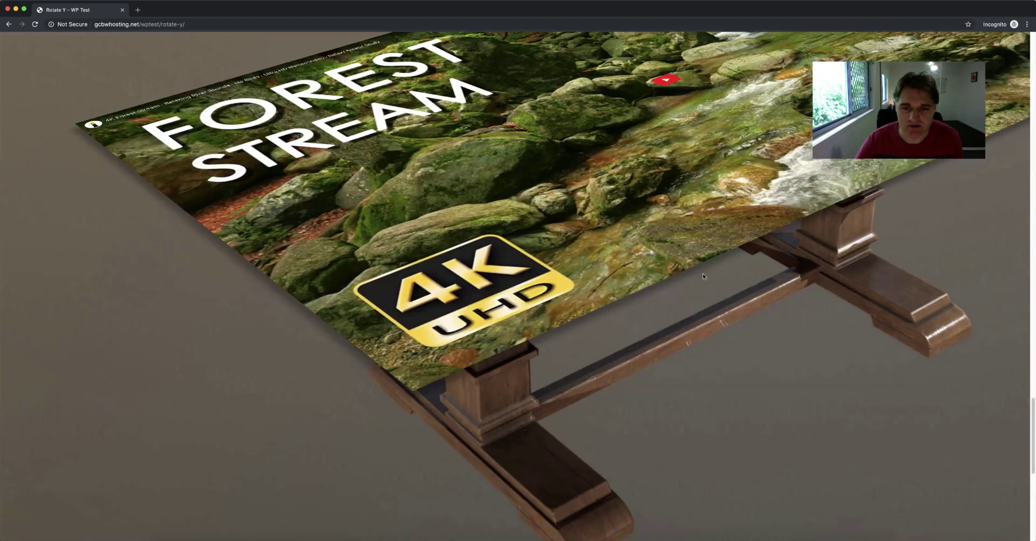
scroll(707, 276, down, 10)
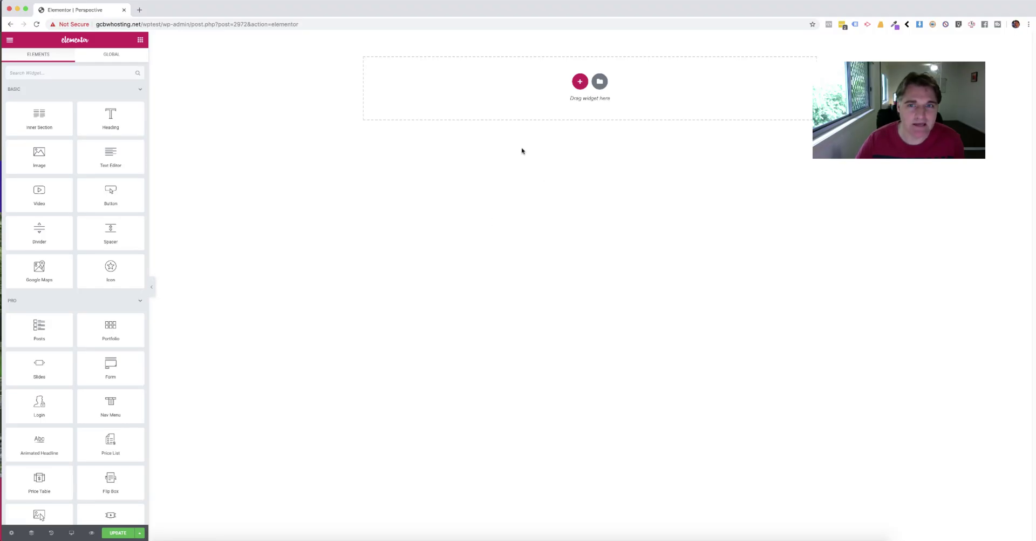
Step: Switch to the Elementor editor, add a single-column section and place a Heading widget in it
click(580, 81)
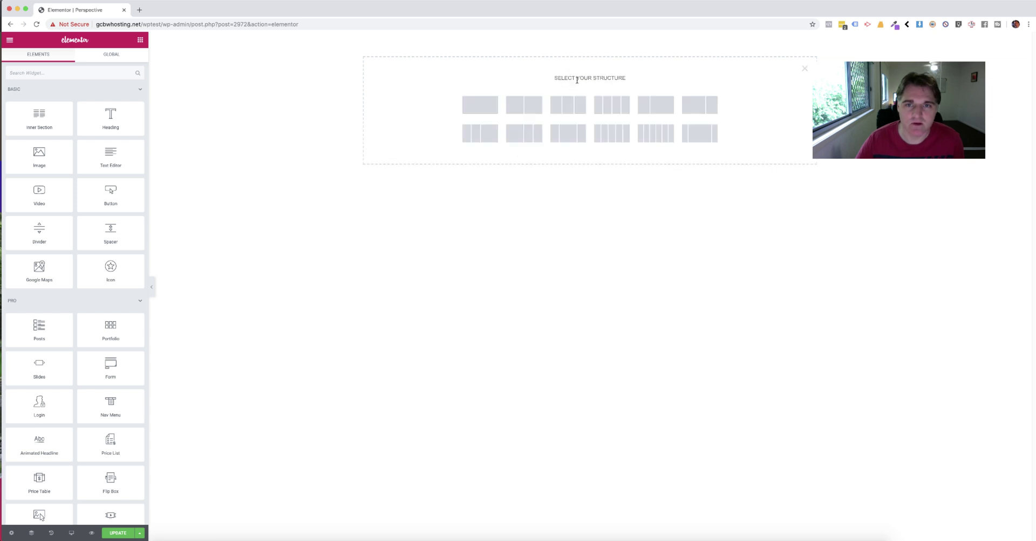
click(479, 102)
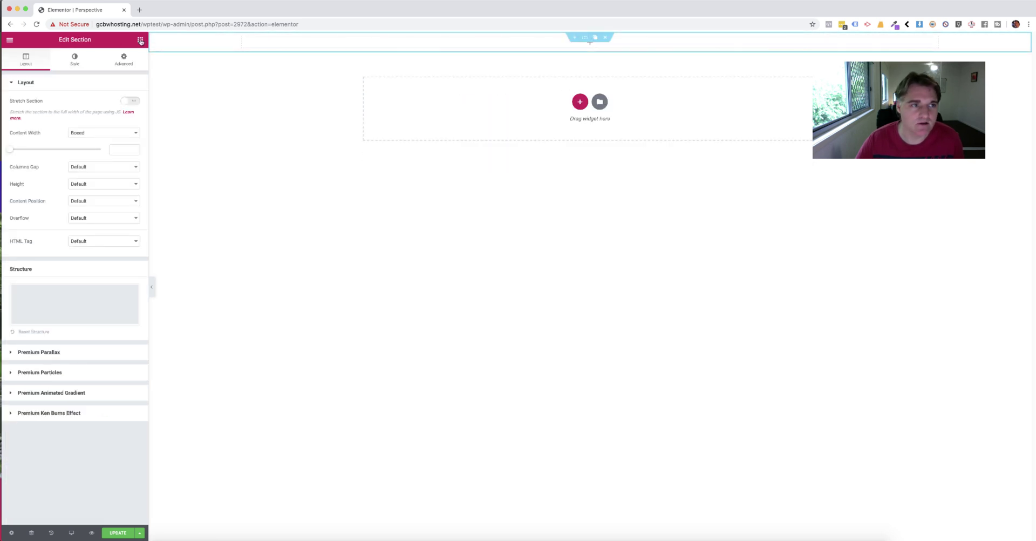
click(140, 39)
drag(110, 113, 264, 43)
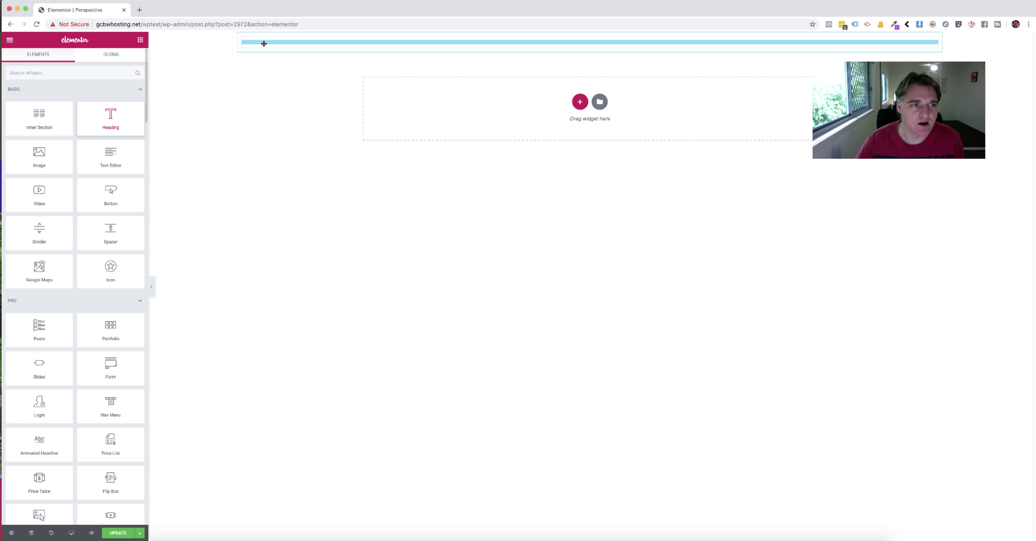
Step: Replace the heading's placeholder title with "from here to there"
drag(80, 111, 9, 114)
text(f)
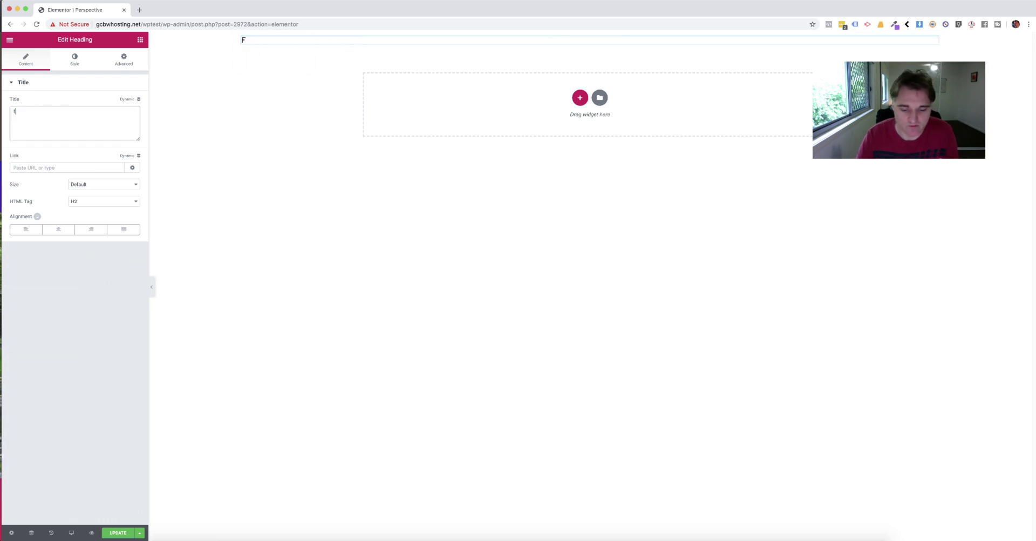
text(rom here to her)
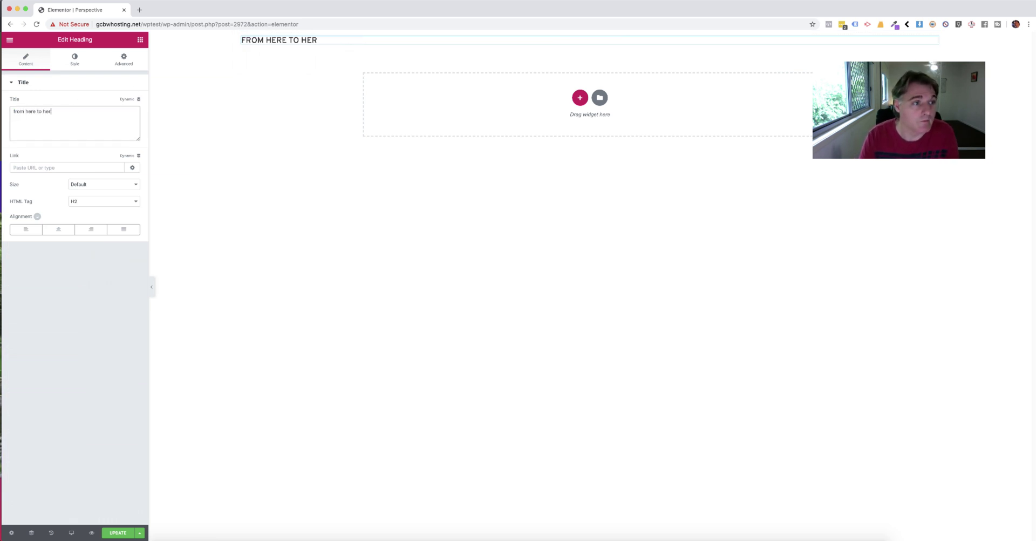
key(BackSpace)
key(BackSpace)
key(BackSpace)
text(there)
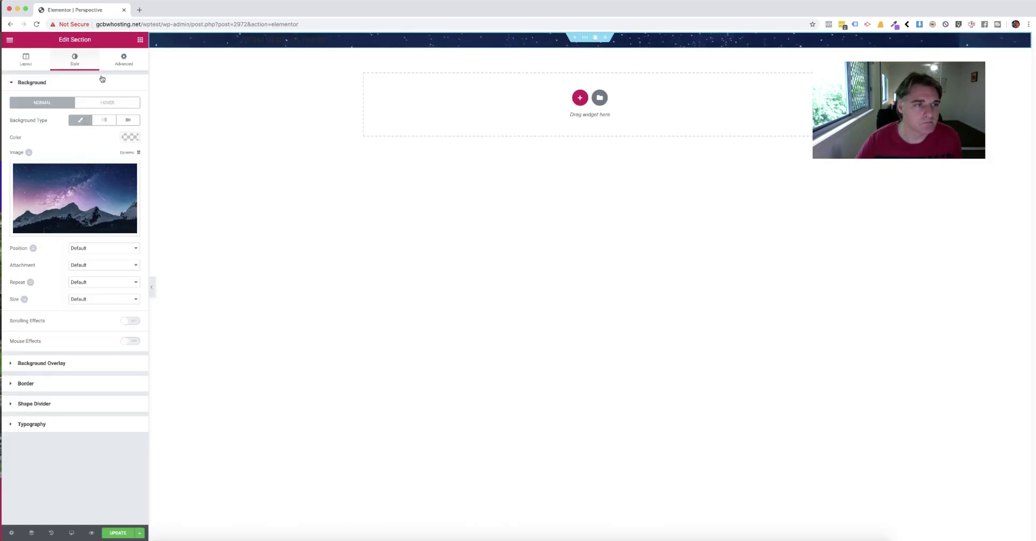
Step: Set the section's background image position to Center Center and the section height to Fit To Screen
click(102, 246)
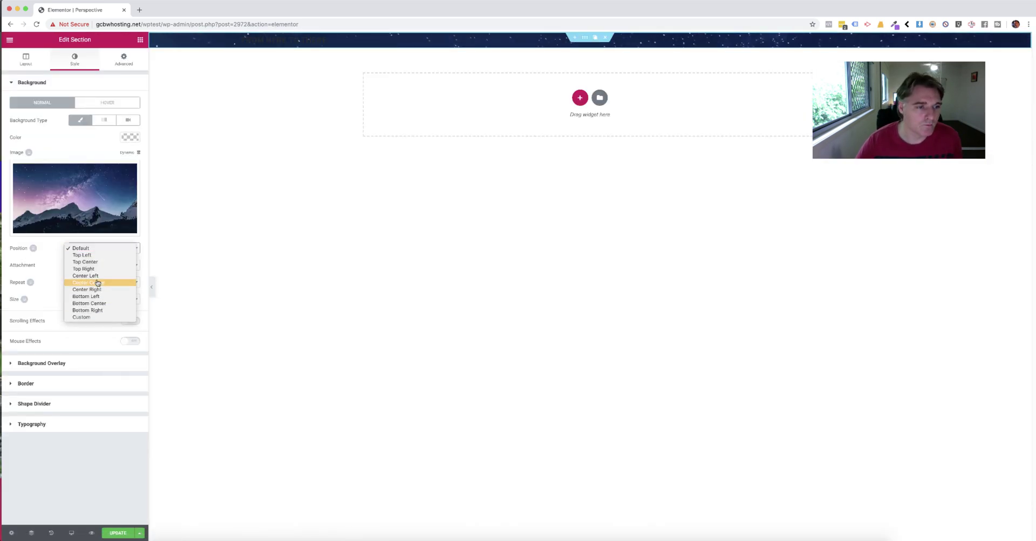
click(95, 193)
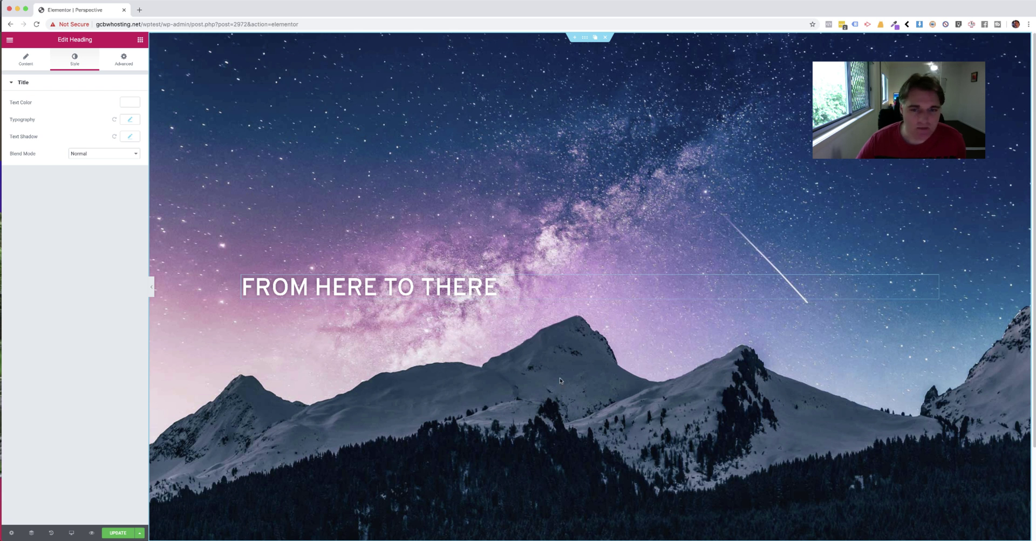
Step: Switch to TextEdit, copy the .perspsctn rule under Section CSS, and return to the Elementor editor
key(super+Tab)
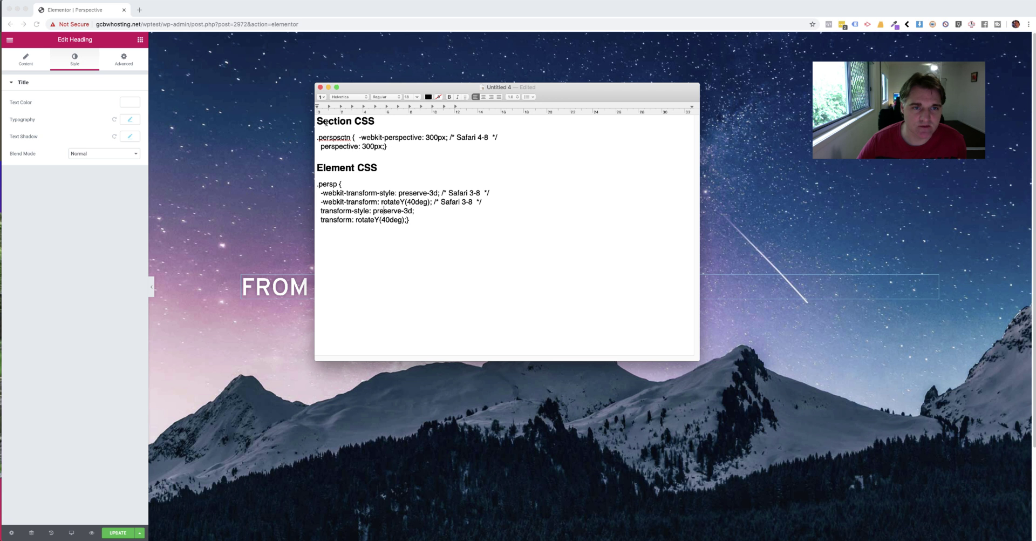
mouse_move(326, 122)
mouse_down()
mouse_move(400, 148)
mouse_move(316, 137)
mouse_up()
click(407, 148)
click(96, 198)
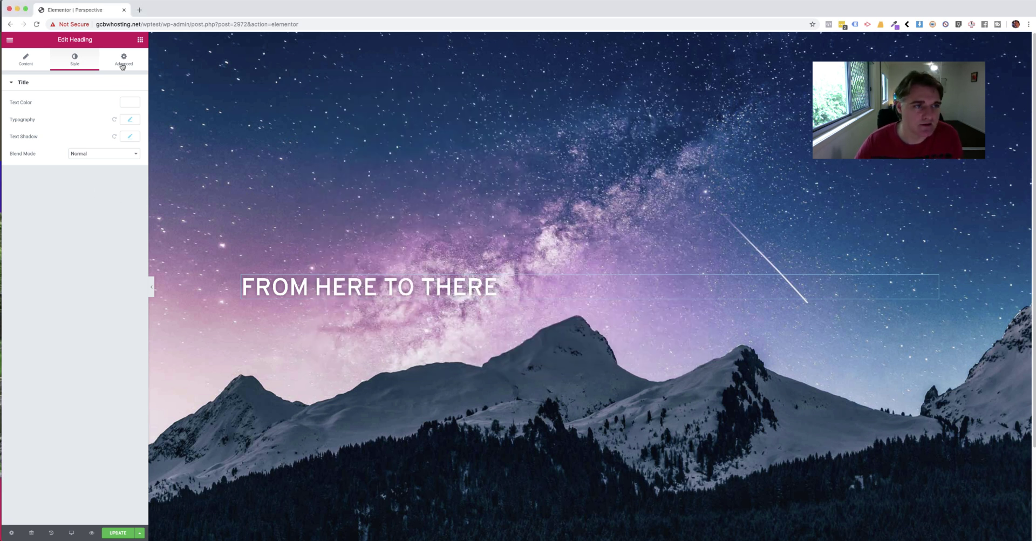
Step: Add the copied .perspsctn rule with perspective and -webkit-perspective of 300px to the section's custom CSS
click(589, 41)
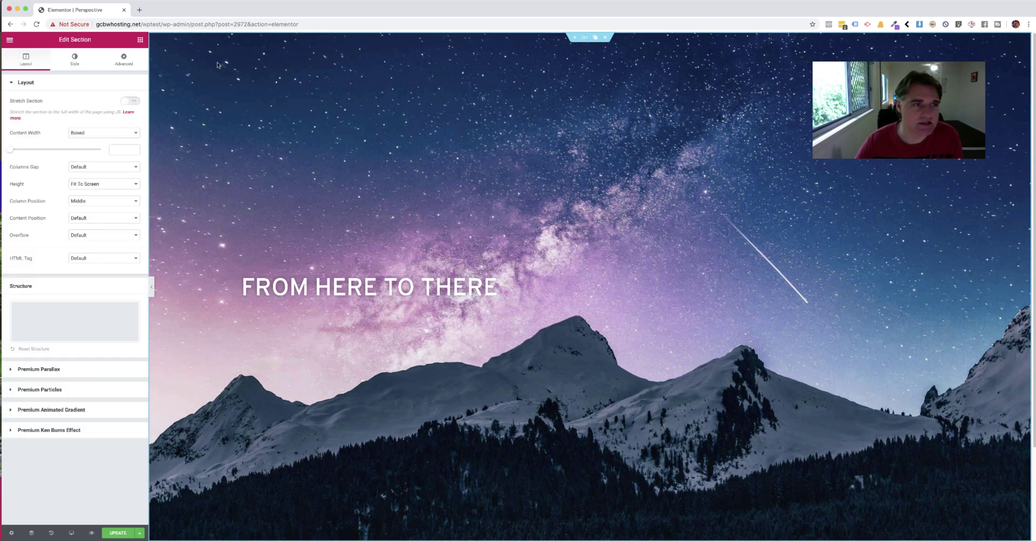
click(124, 60)
click(58, 306)
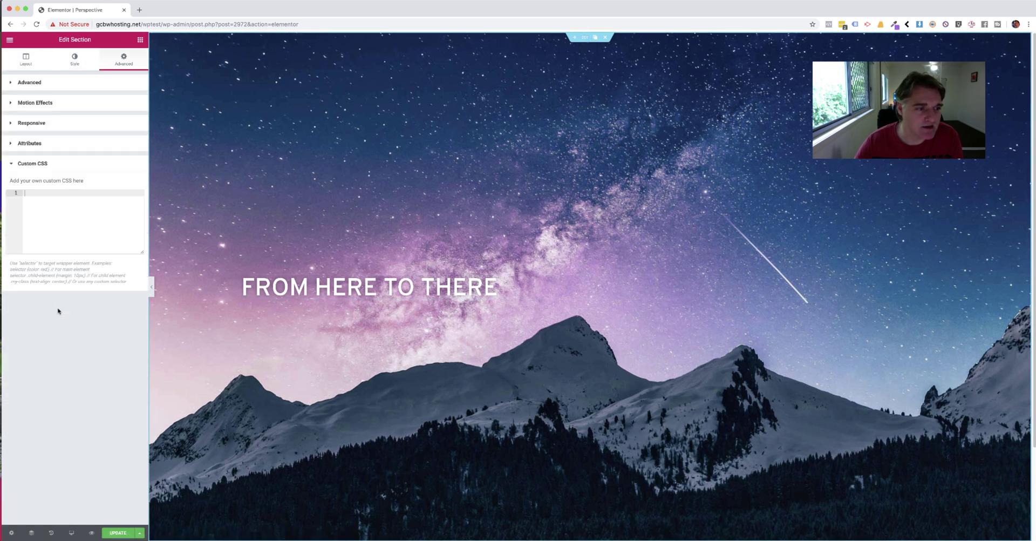
text(.perspctn {  -webkit-perspective: 300px; /* Safari 4-8  */   perspective: 300px;})
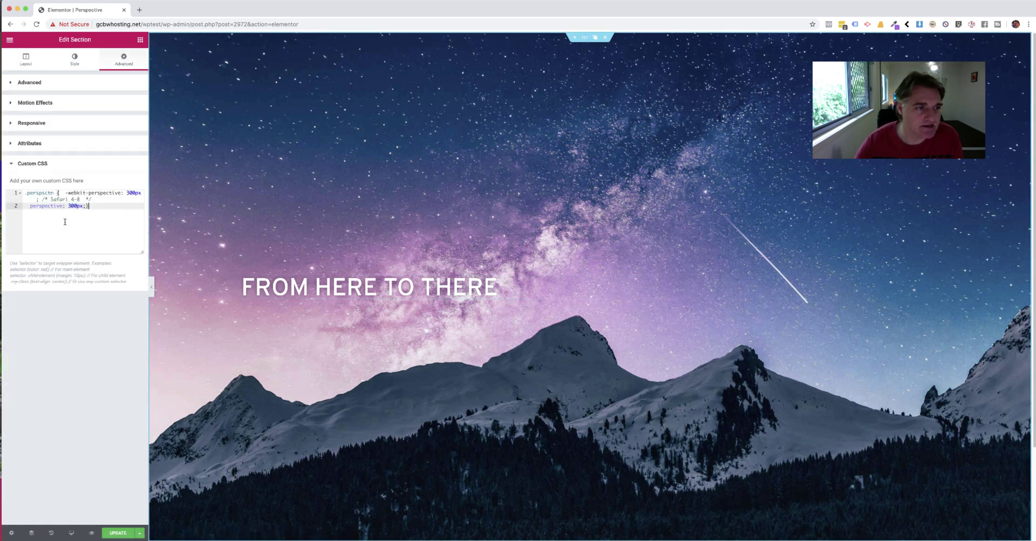
Step: Copy the class name perspsctn from the custom CSS and assign it as the section's CSS class
double_click(43, 193)
key(super+c)
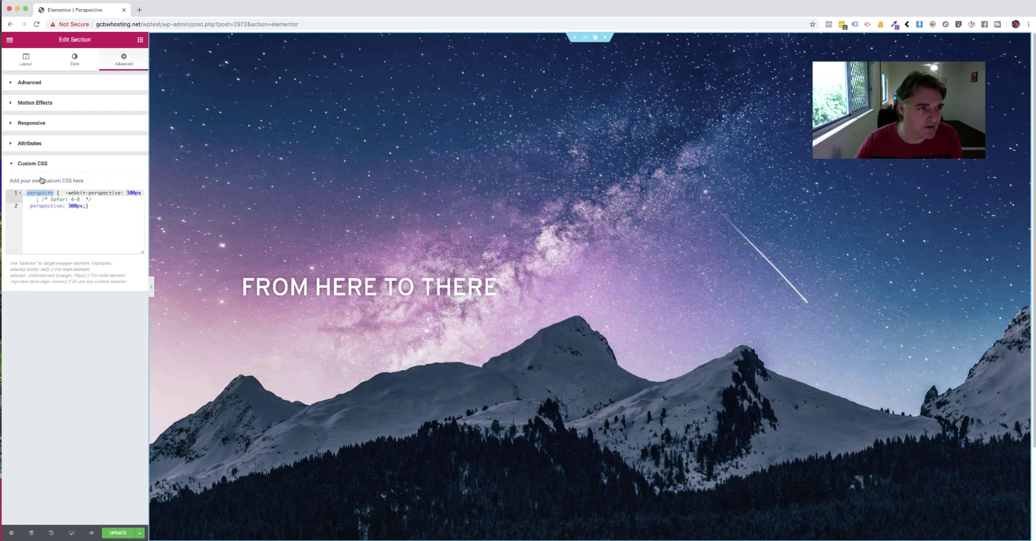
click(67, 84)
click(74, 224)
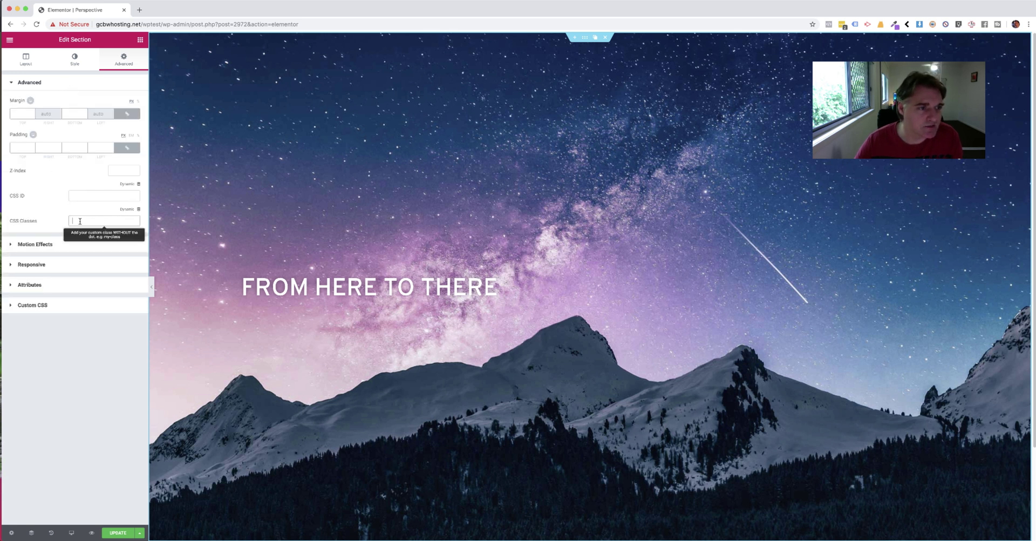
key(super+v)
Step: Copy the .persp rule with preserve-3d and rotateY(40deg) from TextEdit's Element CSS into the heading's custom CSS
click(309, 281)
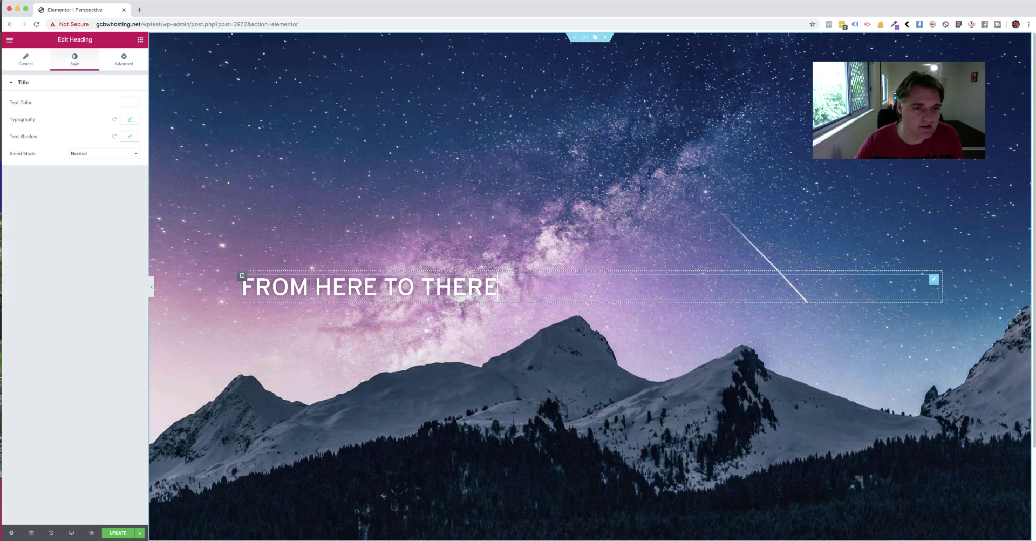
click(124, 59)
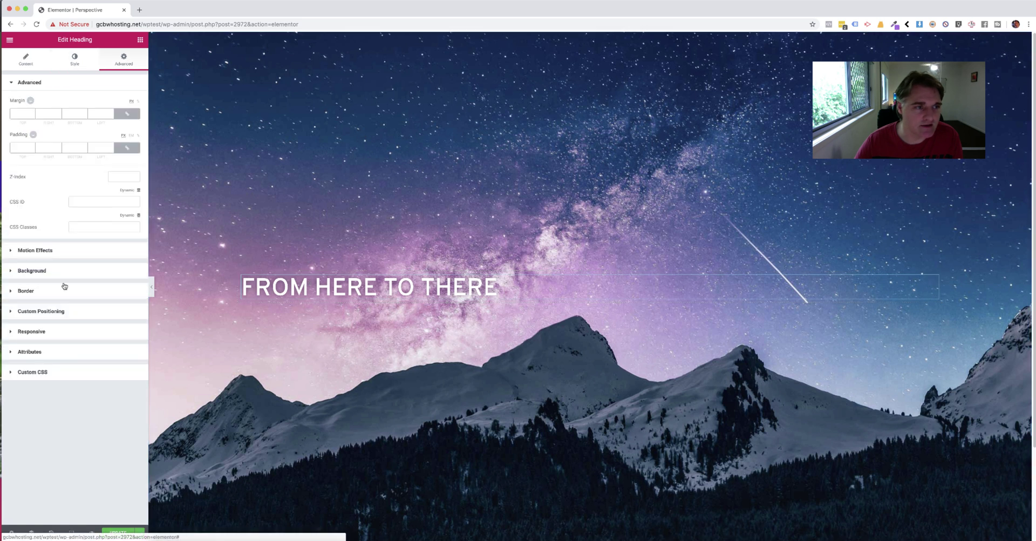
click(60, 372)
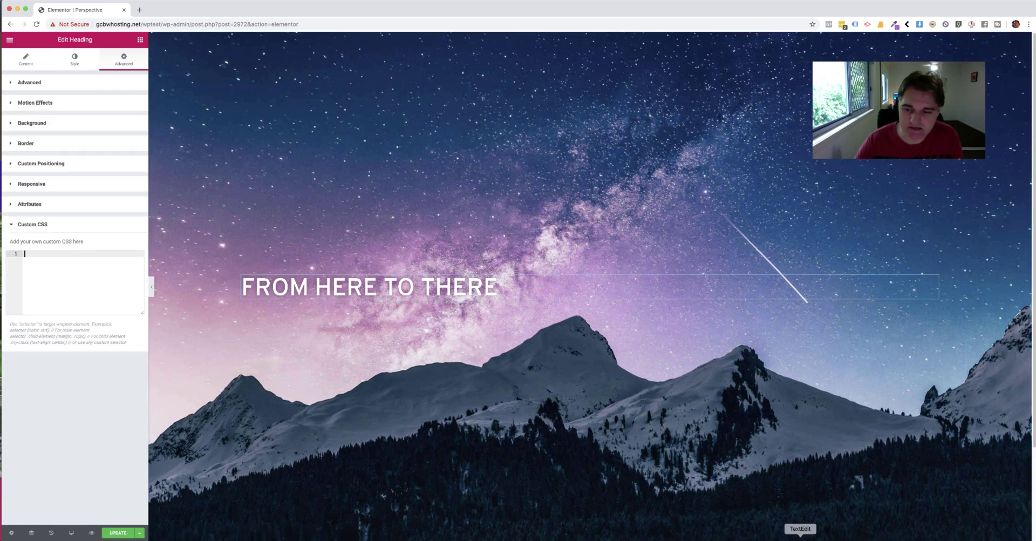
click(798, 539)
drag(454, 231, 312, 183)
key(super+c)
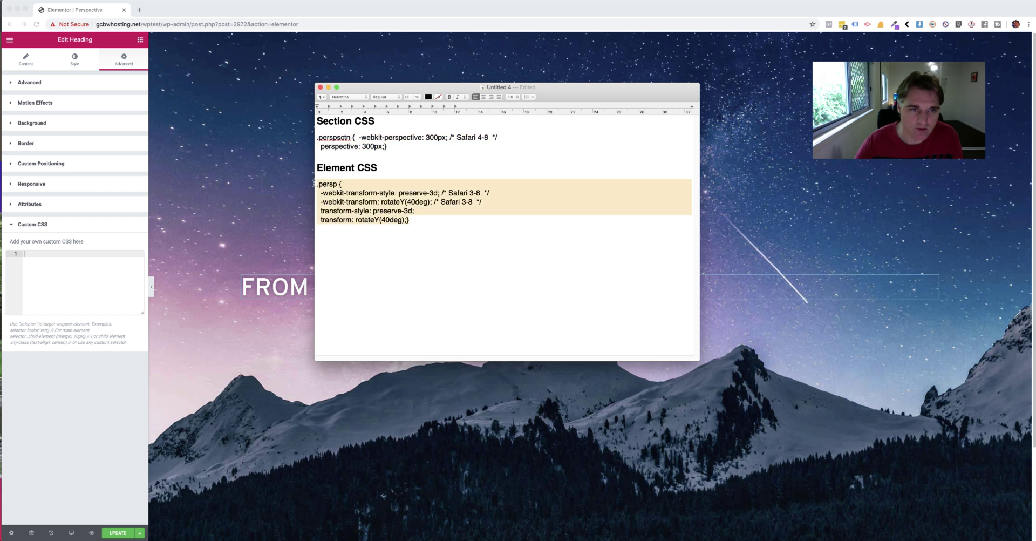
click(43, 291)
key(super+v)
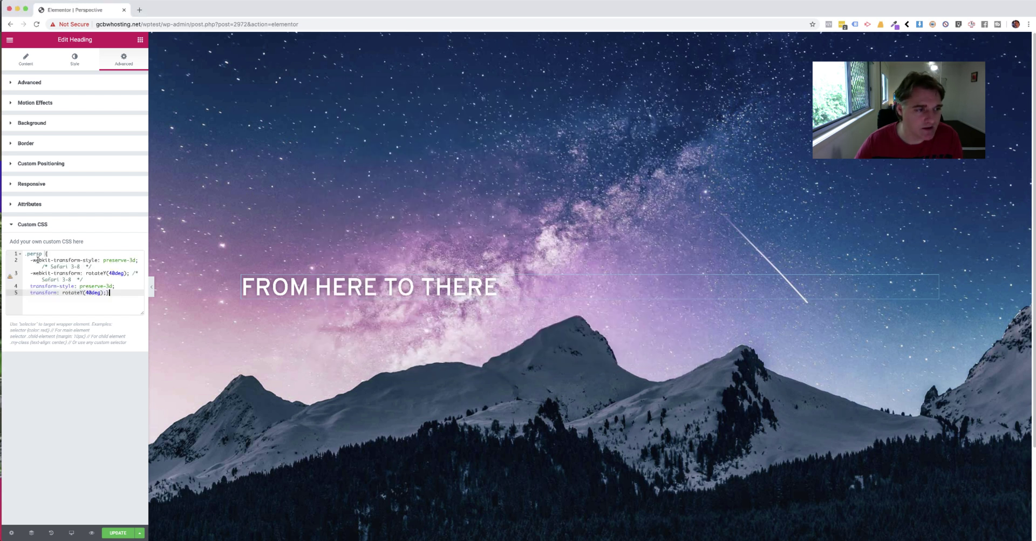
Step: Assign the class name persp from the custom CSS as the heading's CSS class
double_click(35, 253)
click(90, 85)
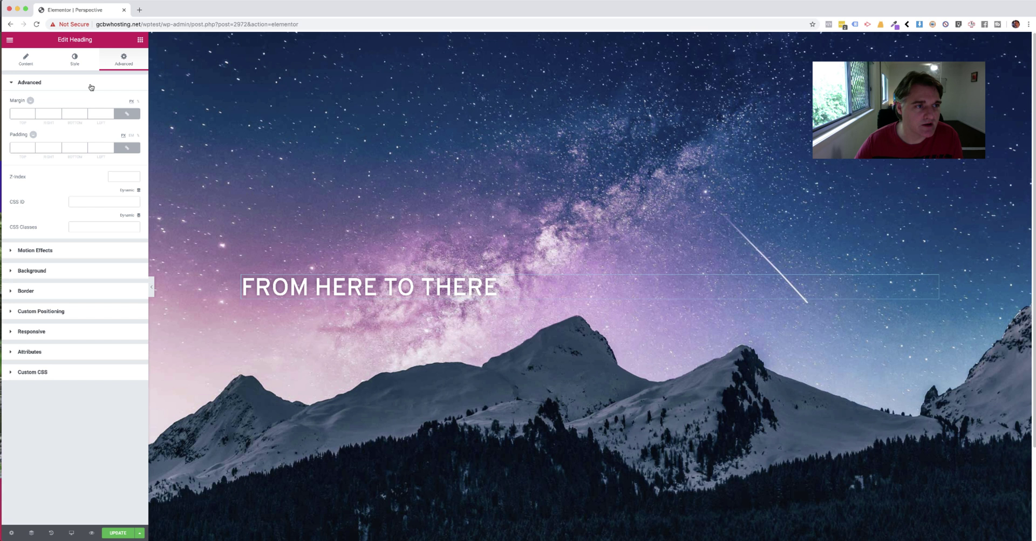
click(70, 222)
text(persp)
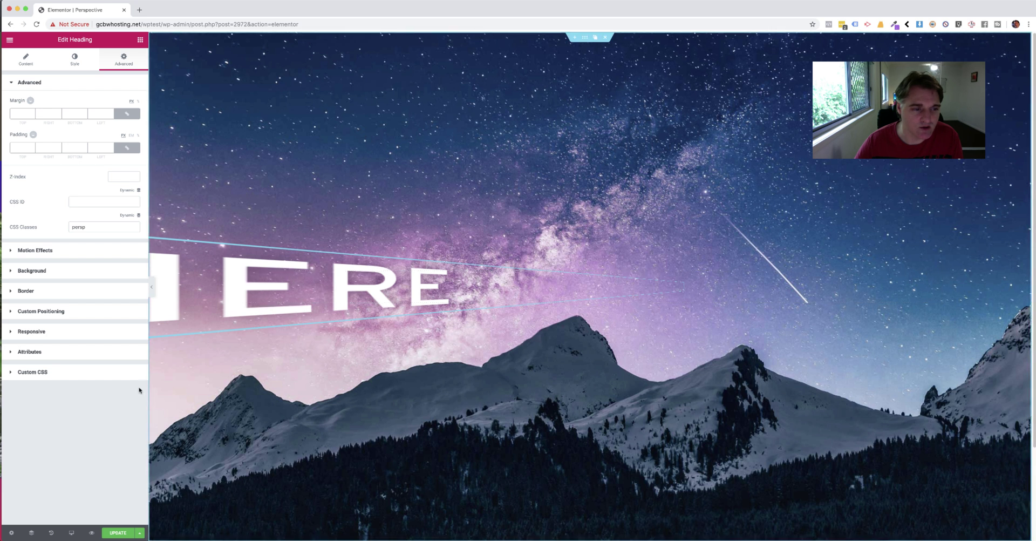
Step: Change the unprefixed perspective value in the section's custom CSS to 2000px
click(585, 39)
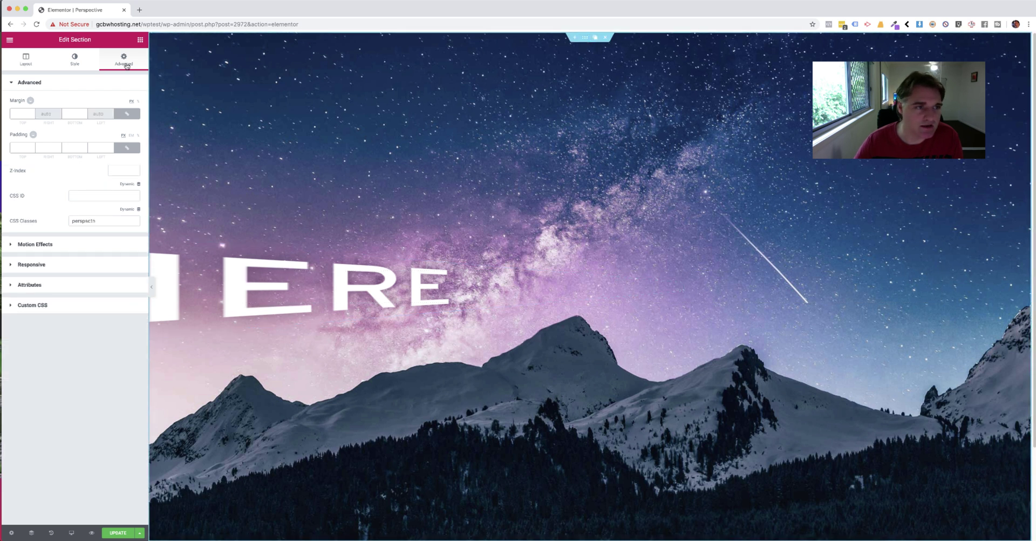
click(71, 307)
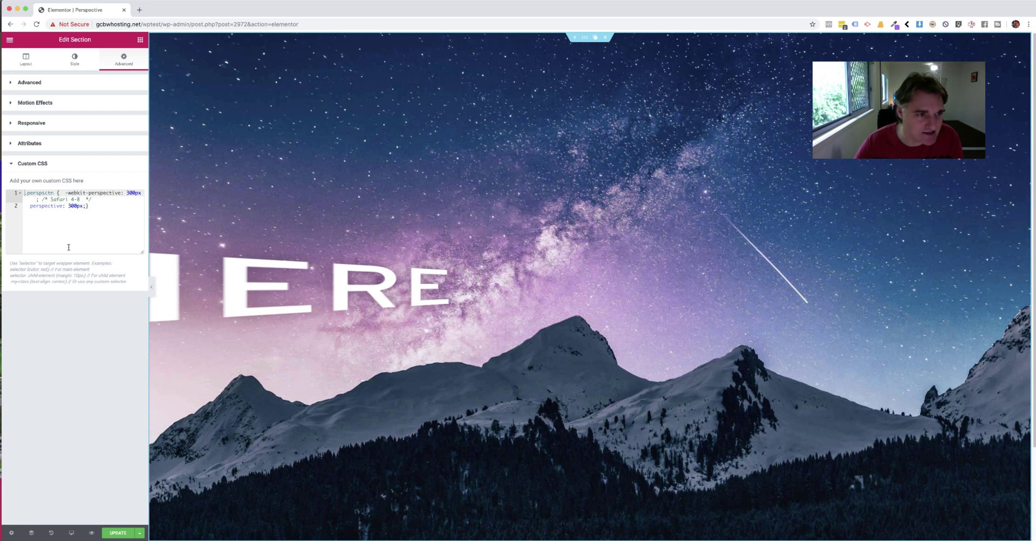
double_click(71, 206)
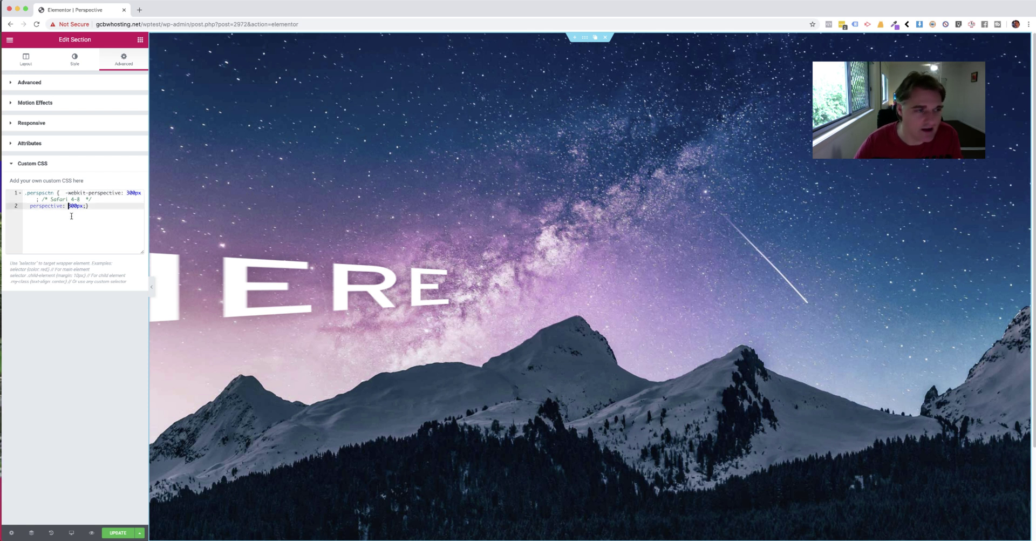
text(2)
key(BackSpace)
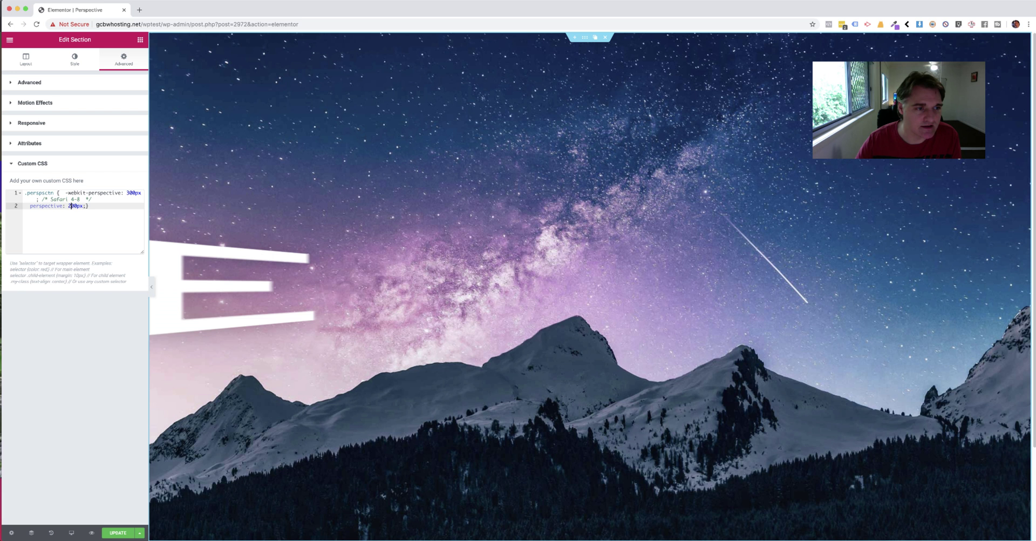
text(0)
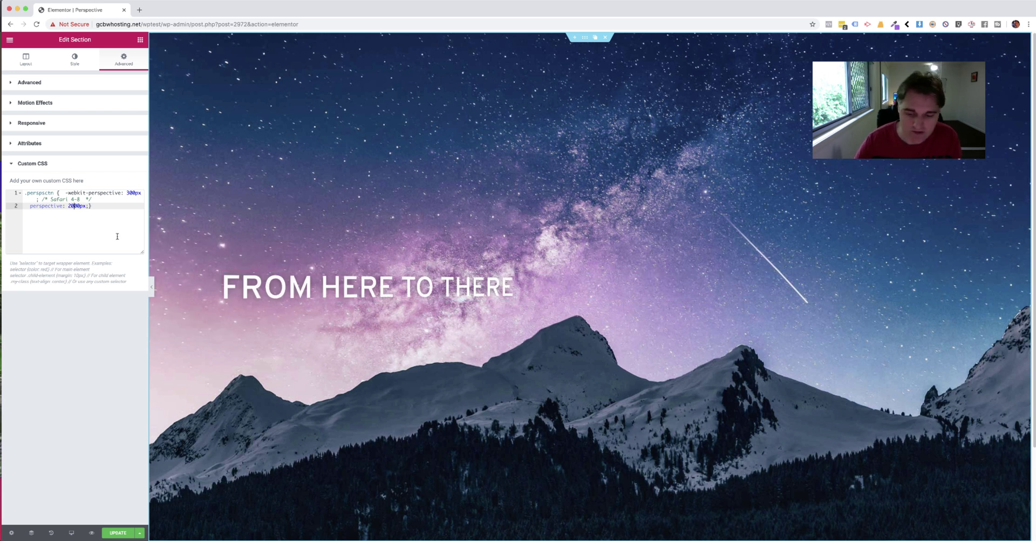
Step: Try a 1000px unprefixed perspective in the section's custom CSS and restore the value to 2000px
click(71, 206)
key(BackSpace)
text(1)
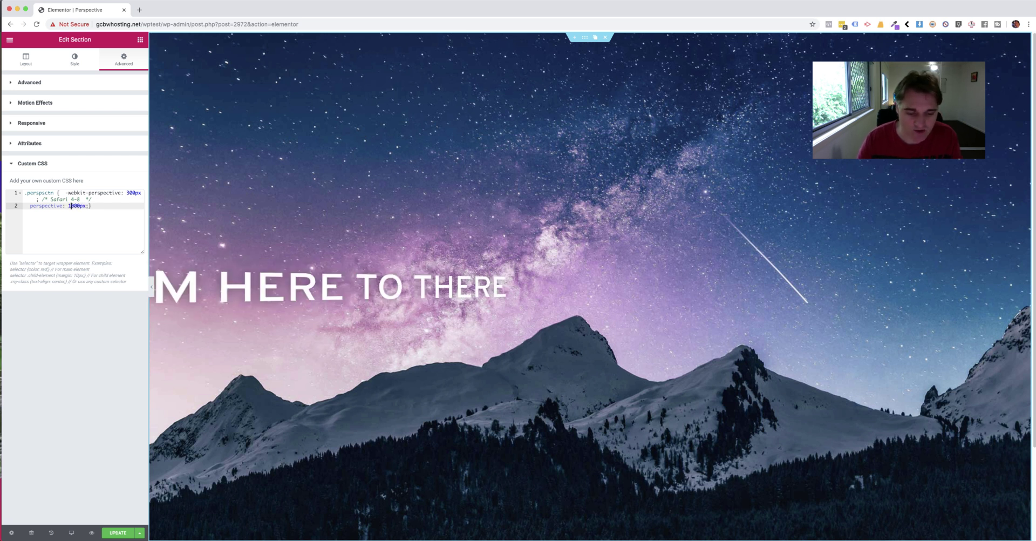
key(BackSpace)
text(2)
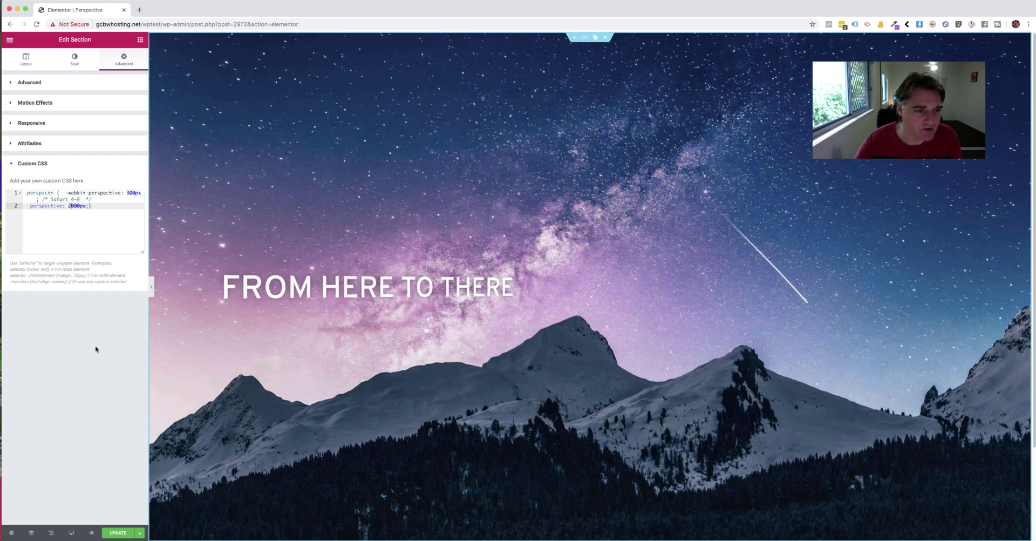
Step: Change the unprefixed transform in the heading's custom CSS to rotateY(60deg)
click(312, 282)
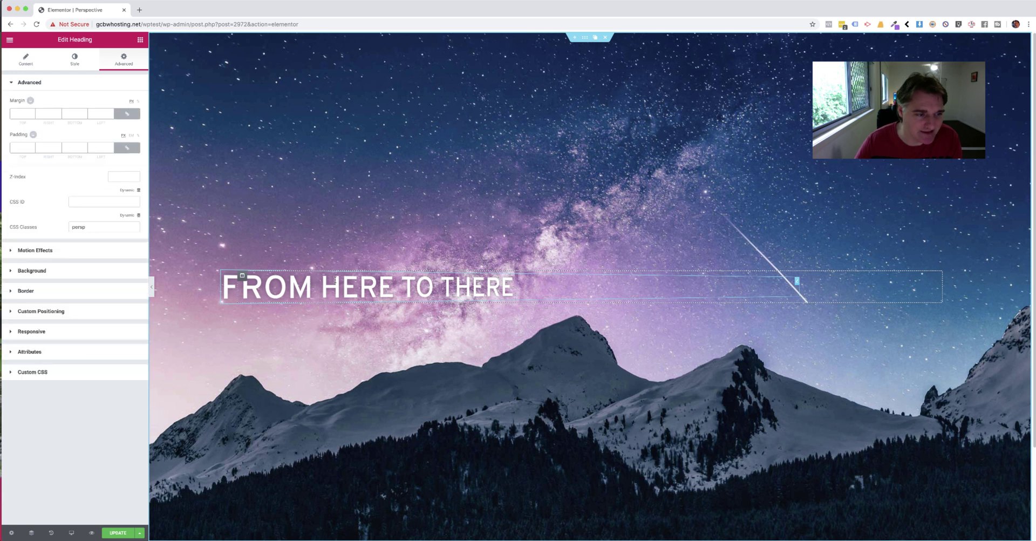
click(68, 373)
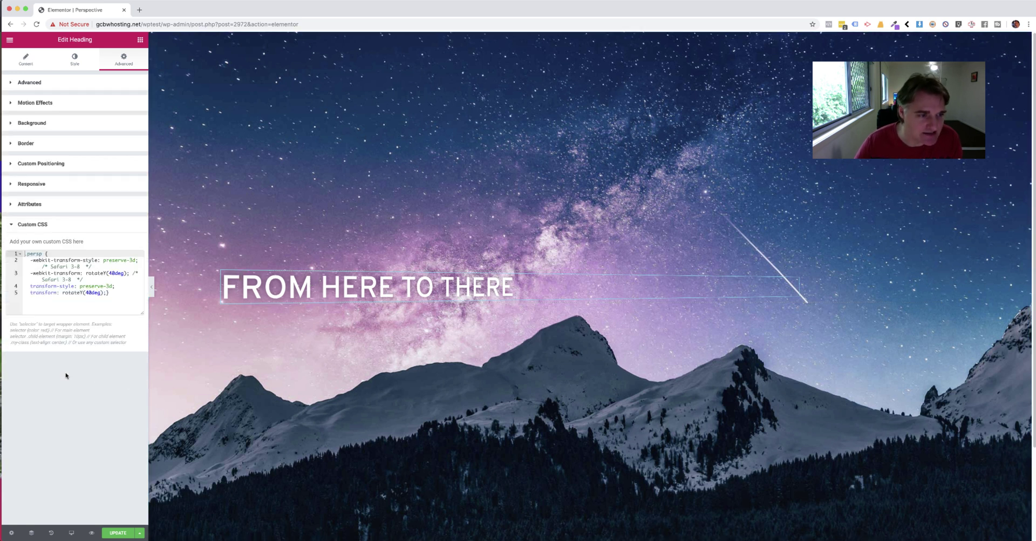
click(94, 294)
key(Right)
key(Right)
key(Right)
key(Right)
key(Right)
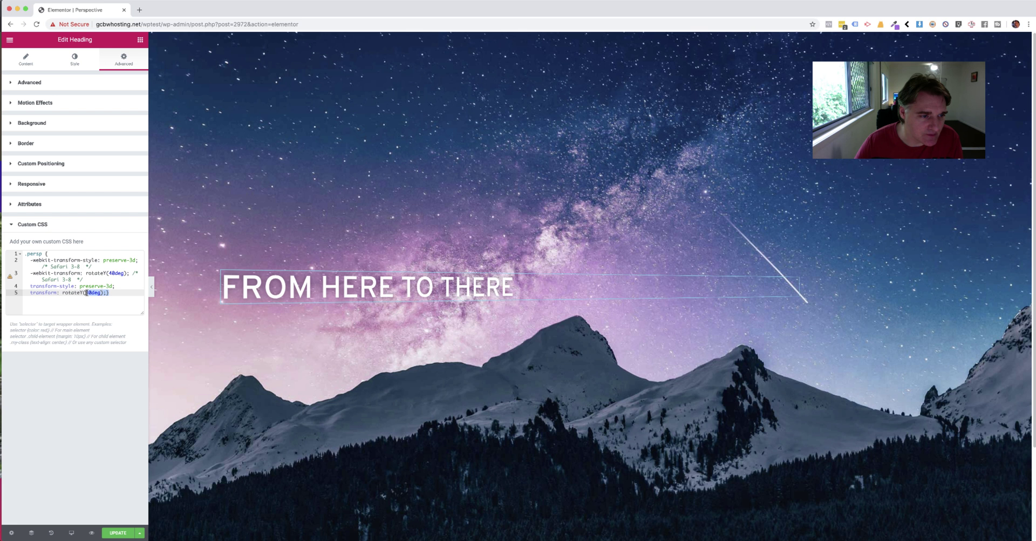
drag(104, 292, 36, 294)
click(64, 294)
click(74, 293)
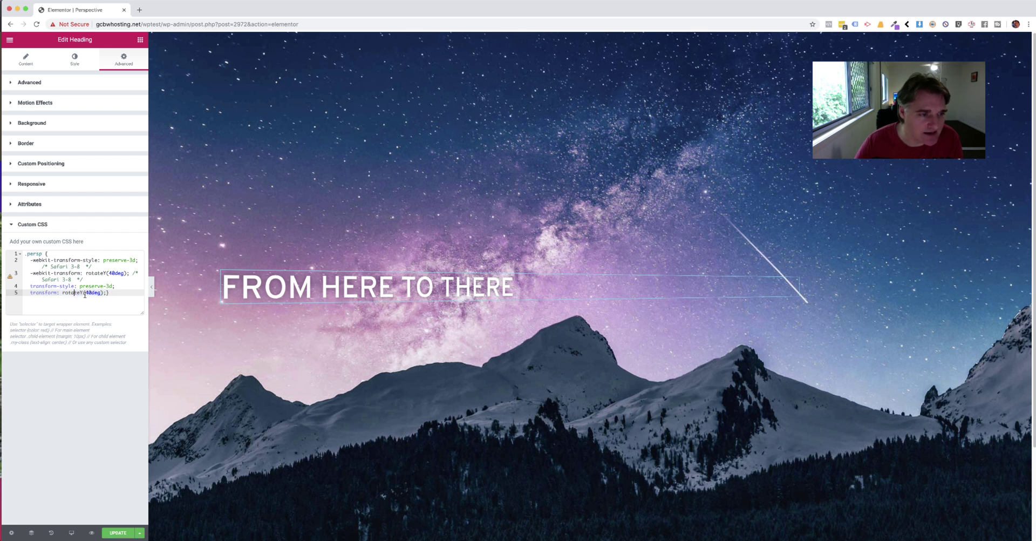
click(83, 293)
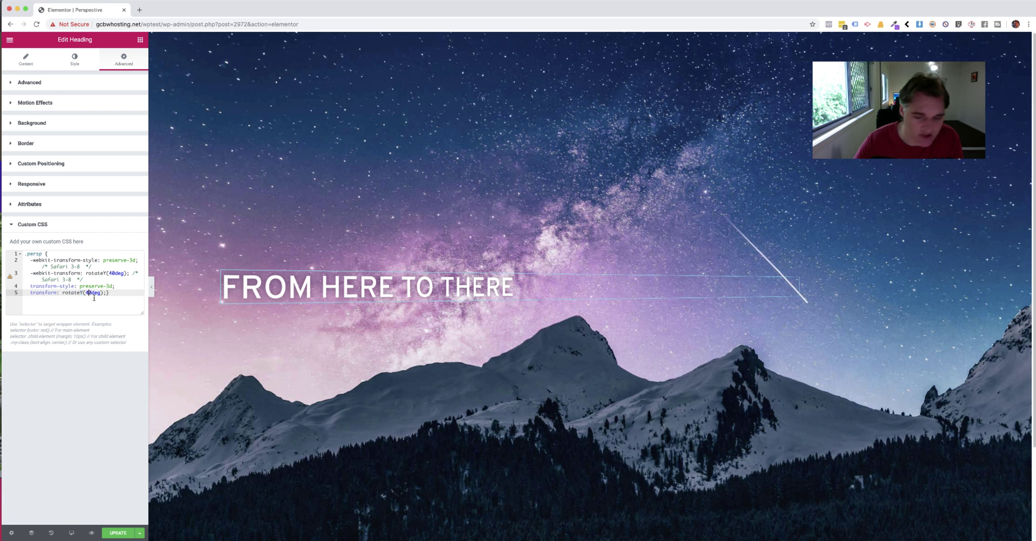
key(BackSpace)
text(6)
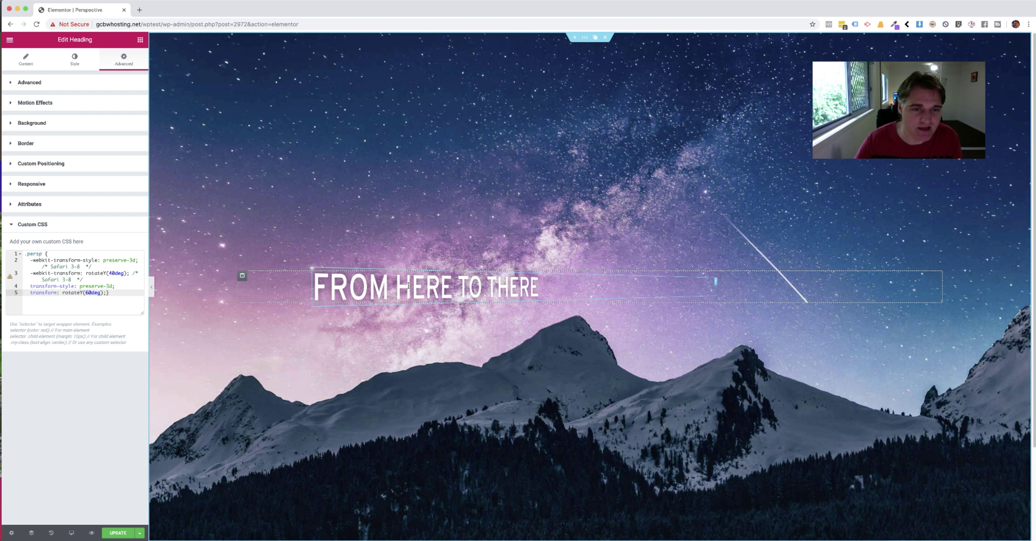
Step: Increase the heading's typography size to 144 px
click(75, 59)
click(130, 119)
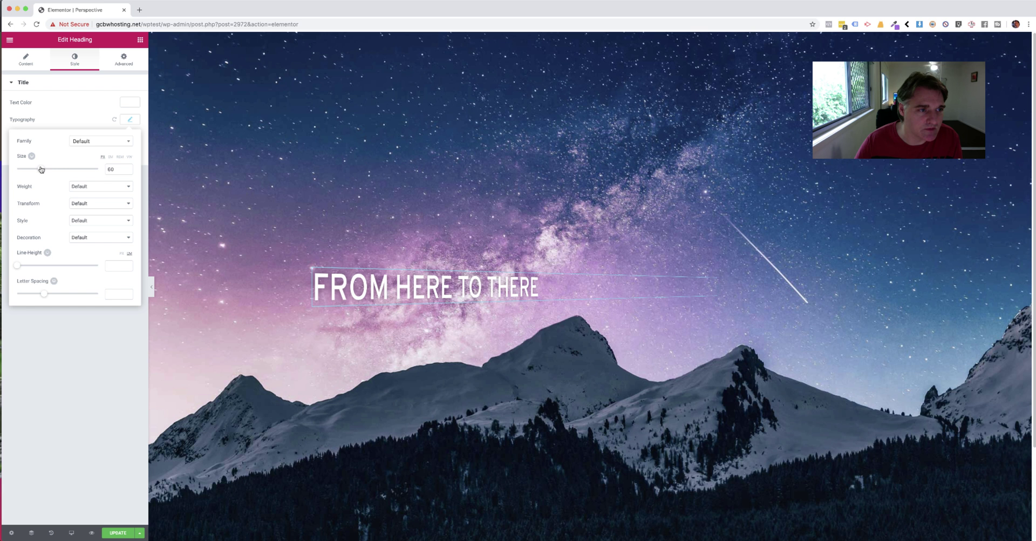
drag(41, 169, 75, 177)
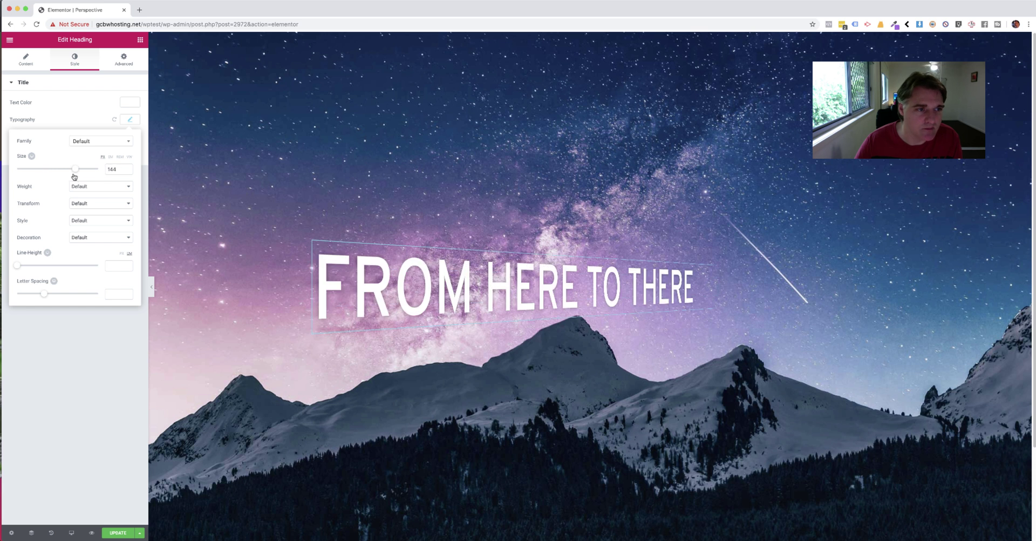
click(90, 322)
Step: Reduce the unprefixed perspective value in the section's custom CSS to 1300px, testing values between 1000px and 1800px
click(422, 280)
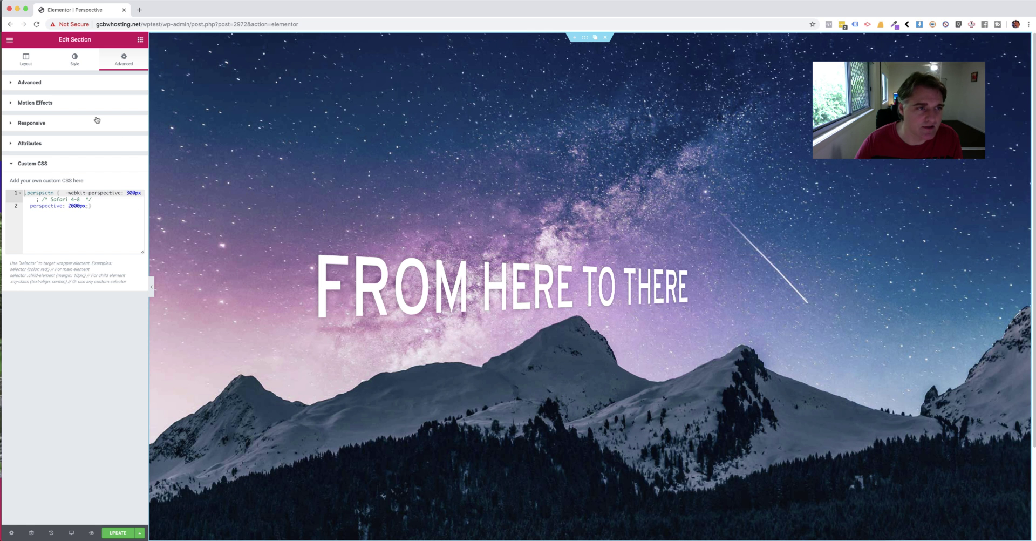
click(71, 206)
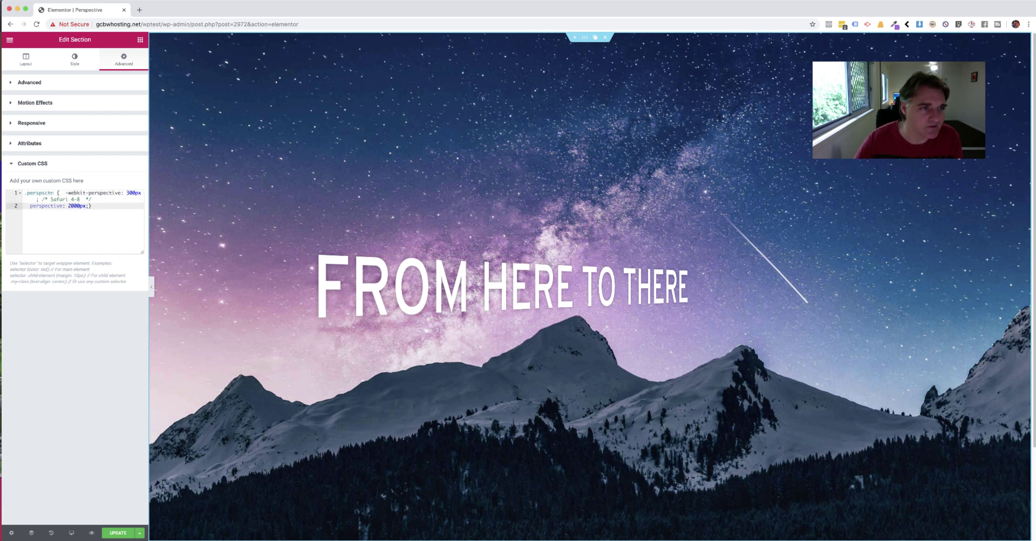
key(BackSpace)
text(1)
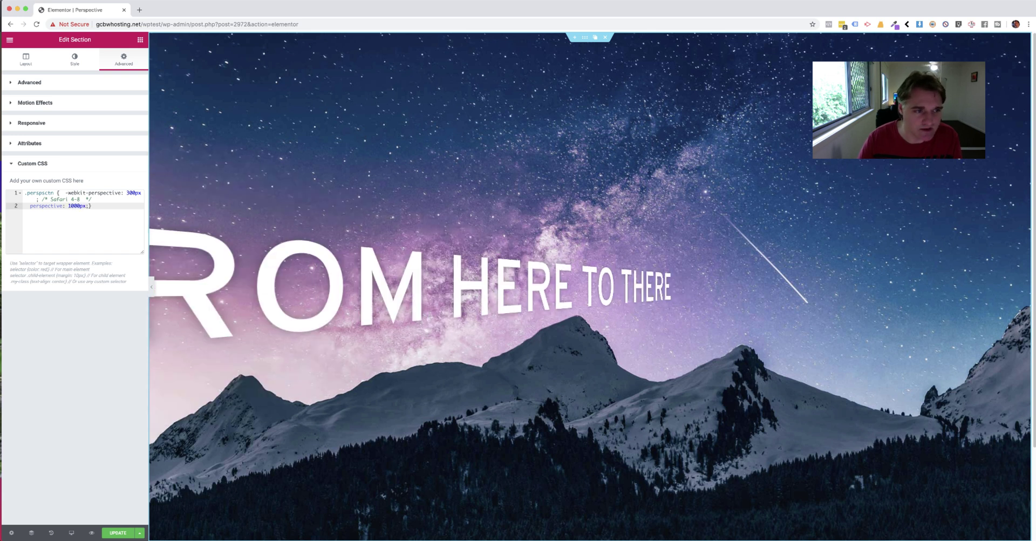
key(Delete)
text(8)
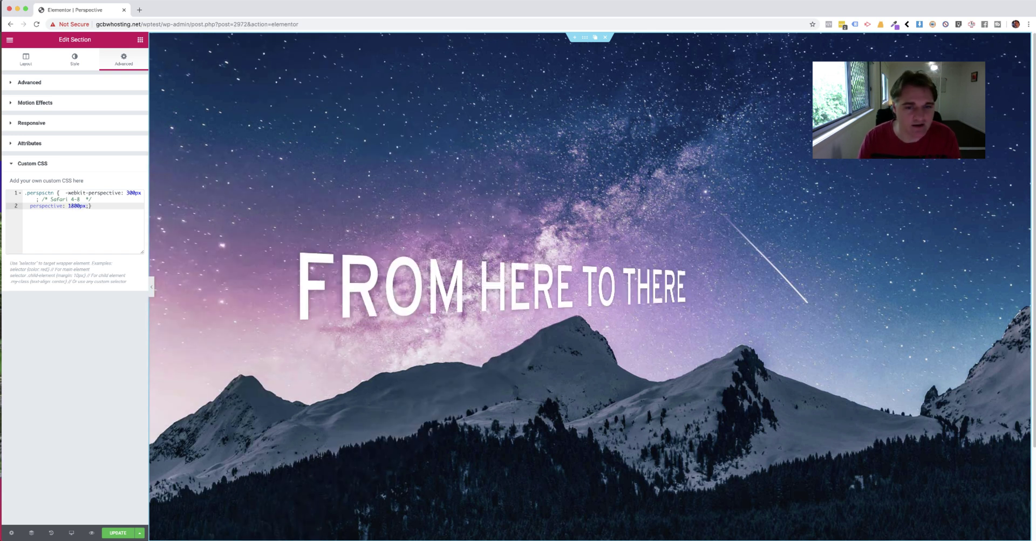
key(BackSpace)
text(3)
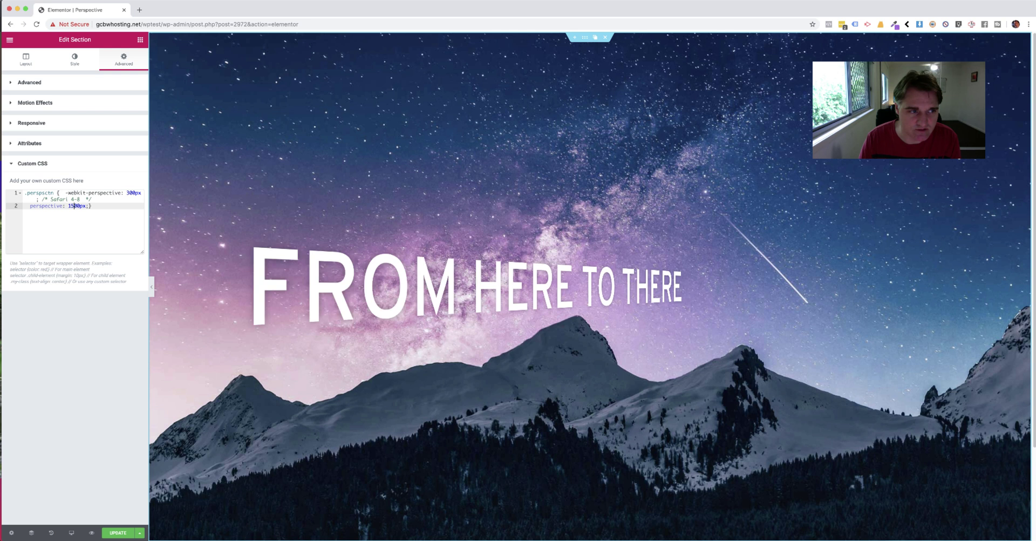
key(BackSpace)
text(4)
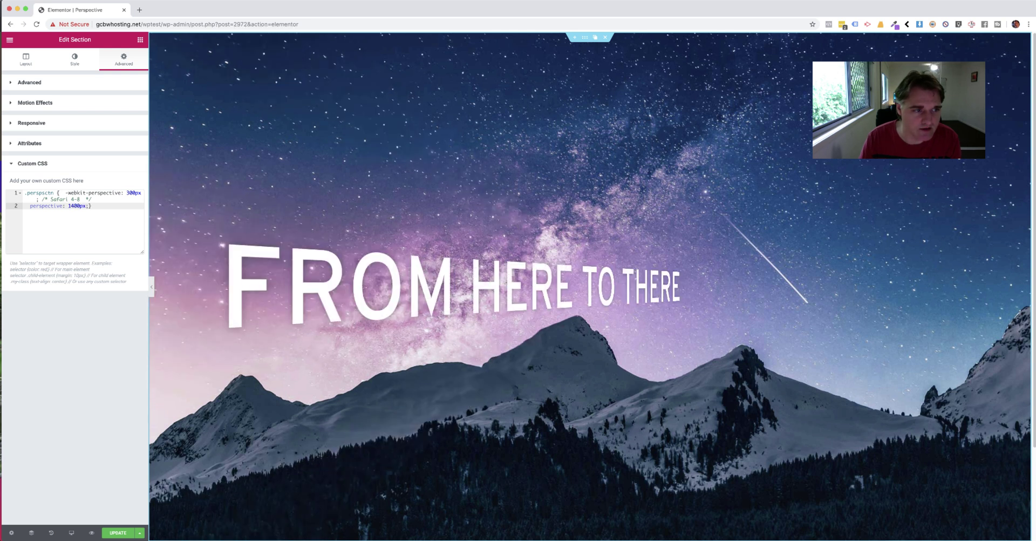
key(BackSpace)
text(3)
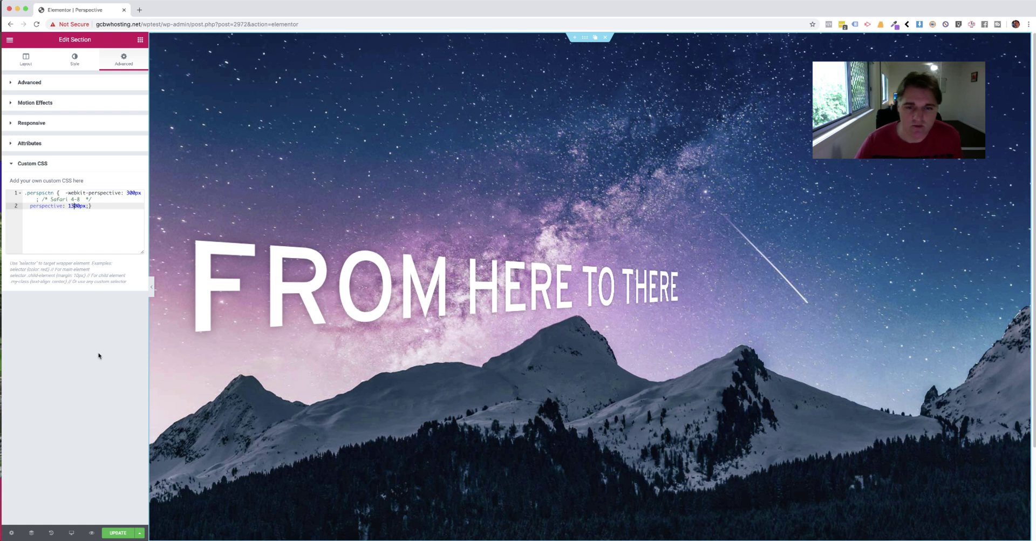
Step: Preview the section without the editor panel and check the position options in the heading's custom positioning settings
click(154, 286)
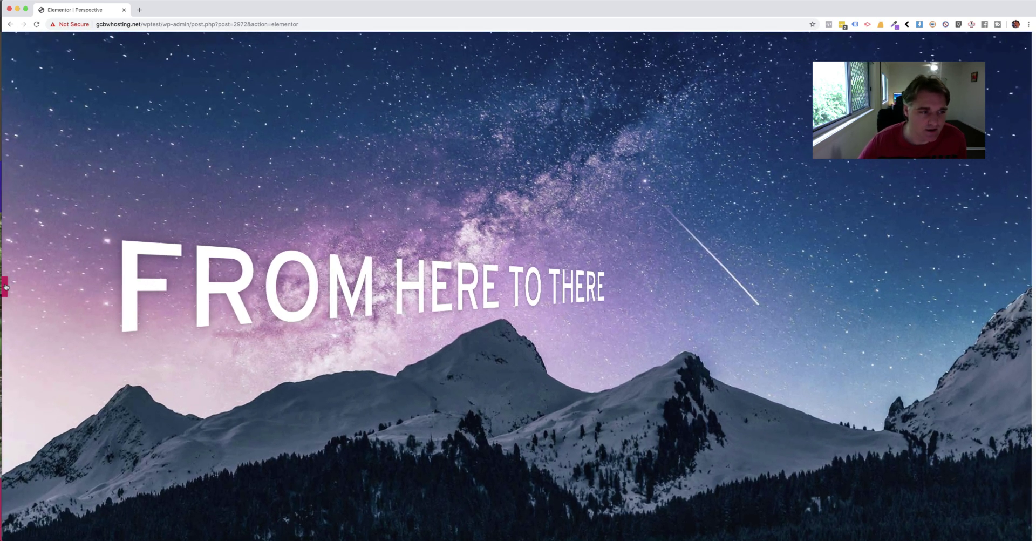
click(6, 285)
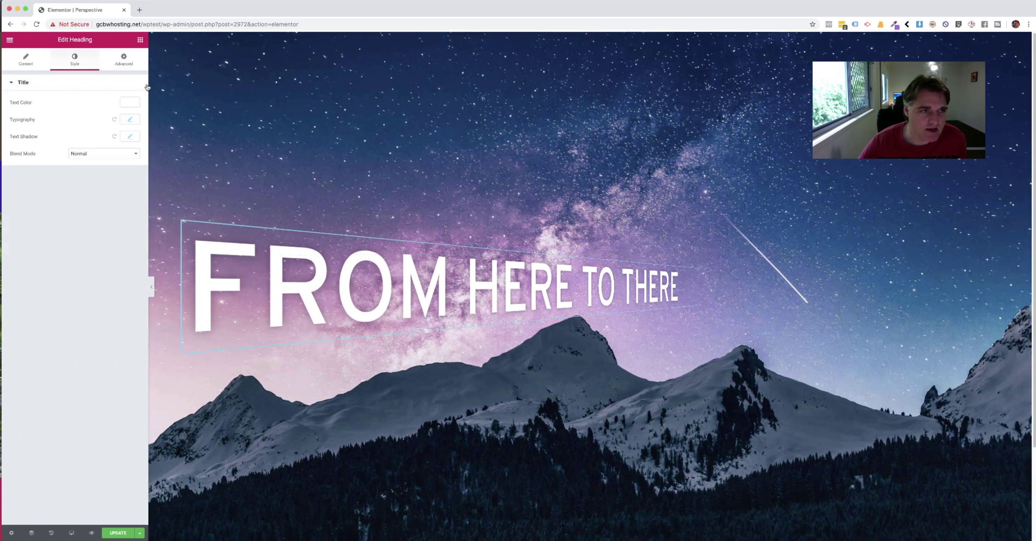
click(124, 60)
click(73, 311)
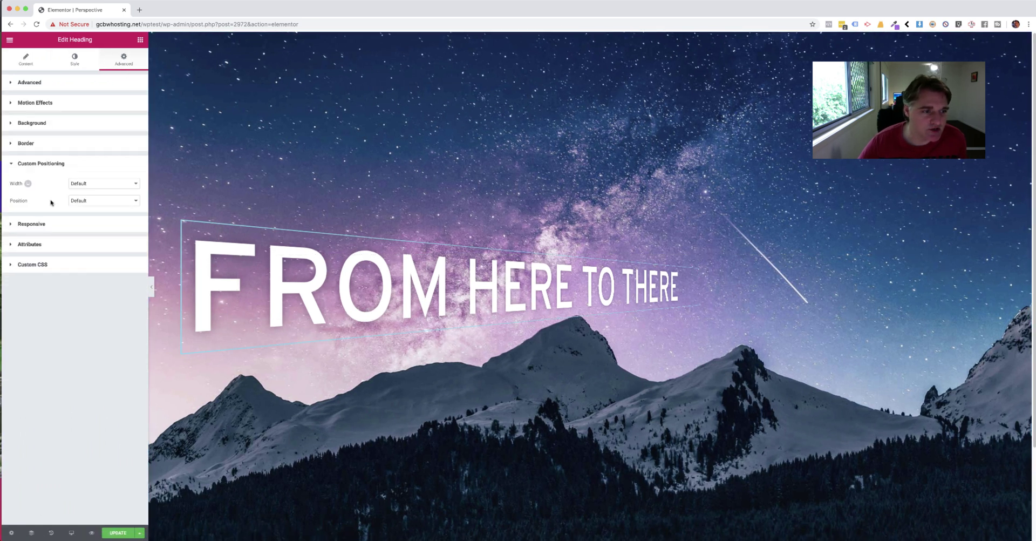
click(103, 202)
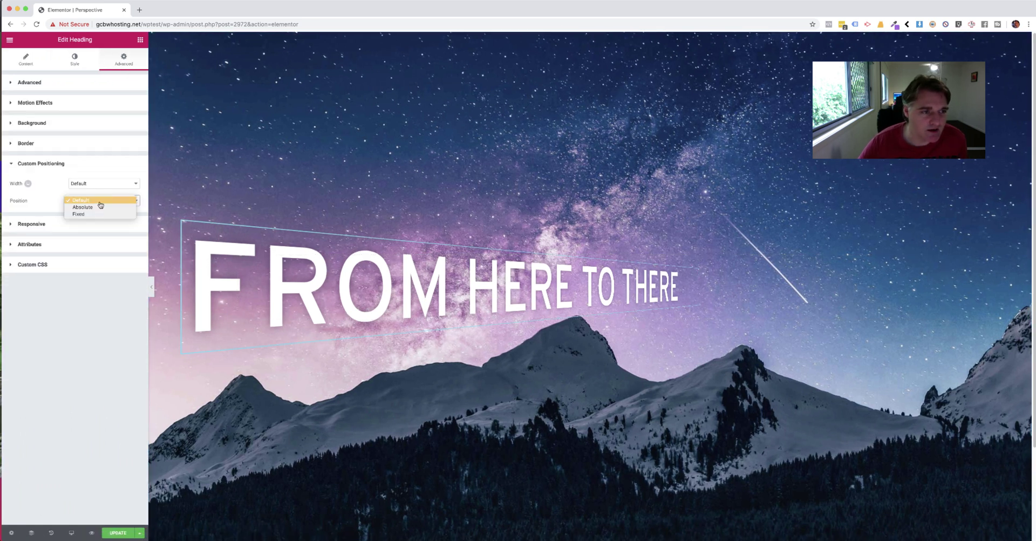
click(89, 341)
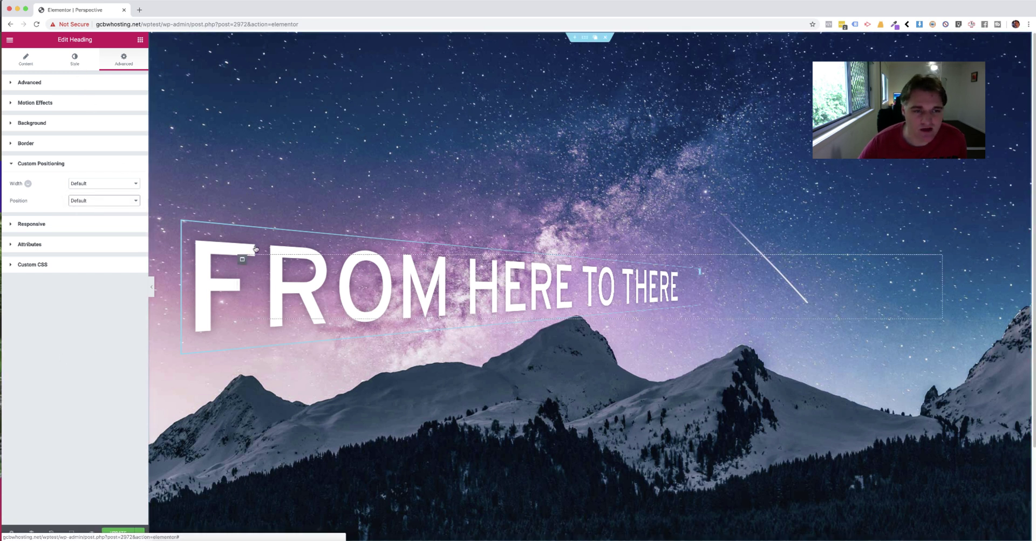
Step: Reverse the heading's unprefixed Y rotation in its custom CSS, testing -60deg and -50deg before settling on rotateY(-40deg)
click(33, 265)
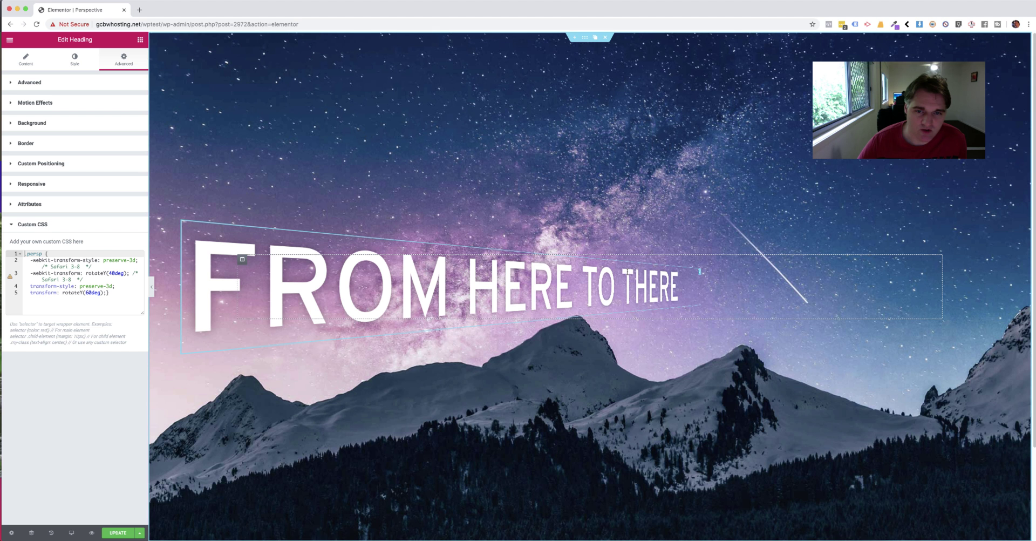
click(86, 293)
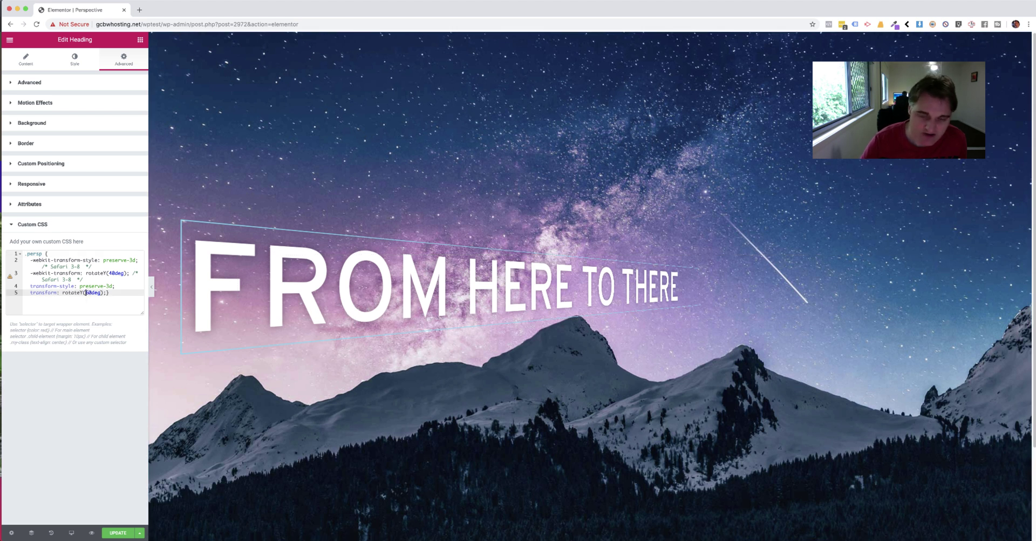
text(-)
key(Right)
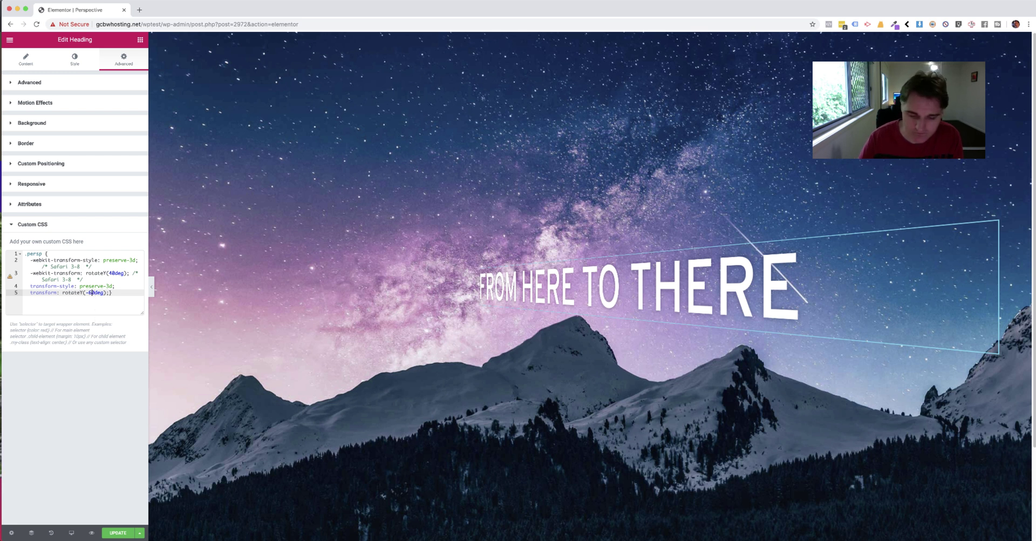
key(BackSpace)
text(5)
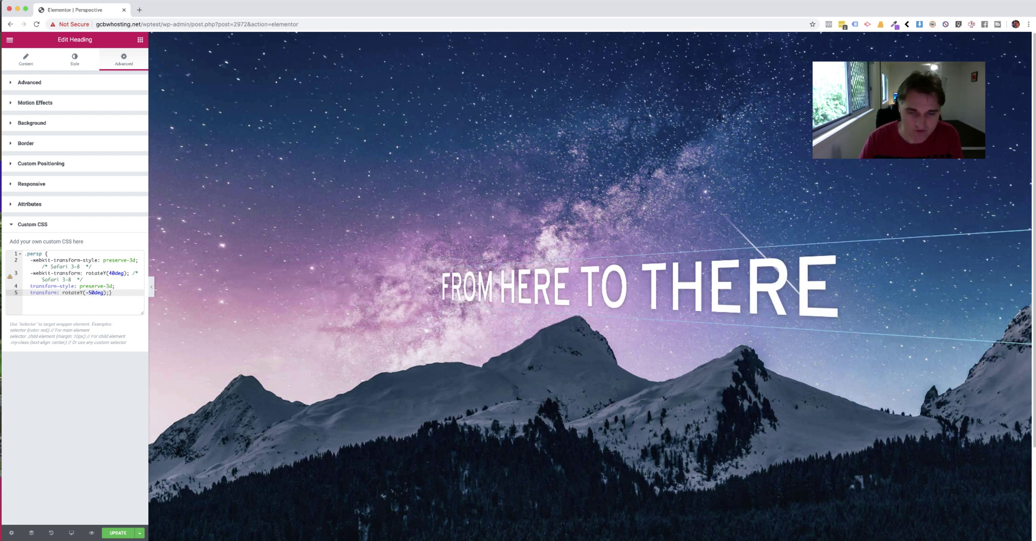
key(BackSpace)
text(4)
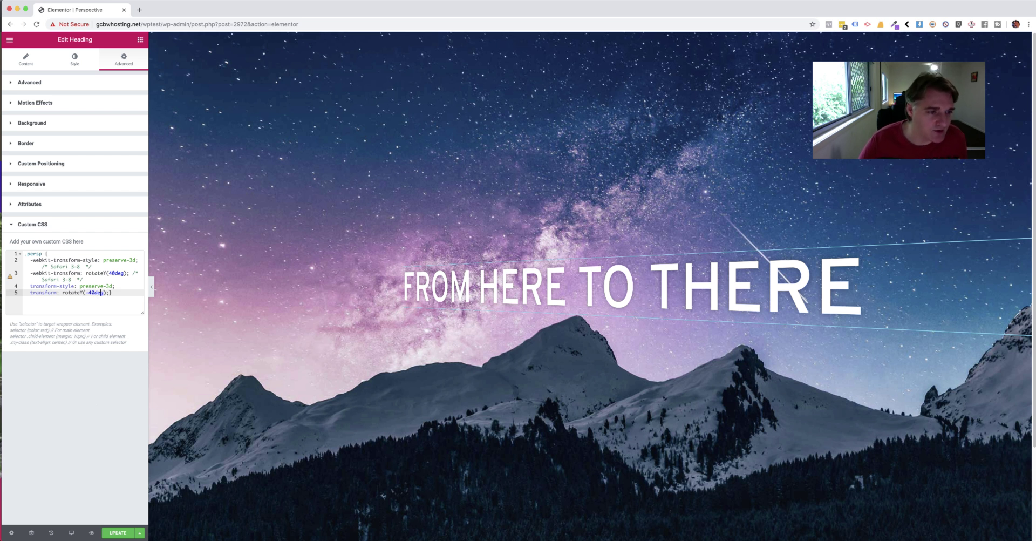
Step: Add rotateX(40deg) after rotateY(-40deg) in the heading's unprefixed transform rule
click(107, 292)
text(rotate)
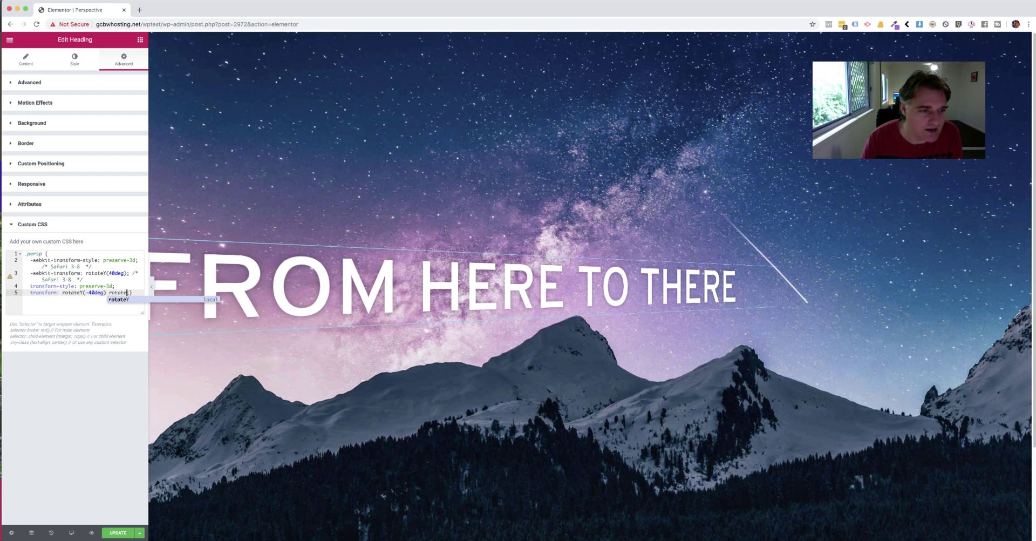
text(;)
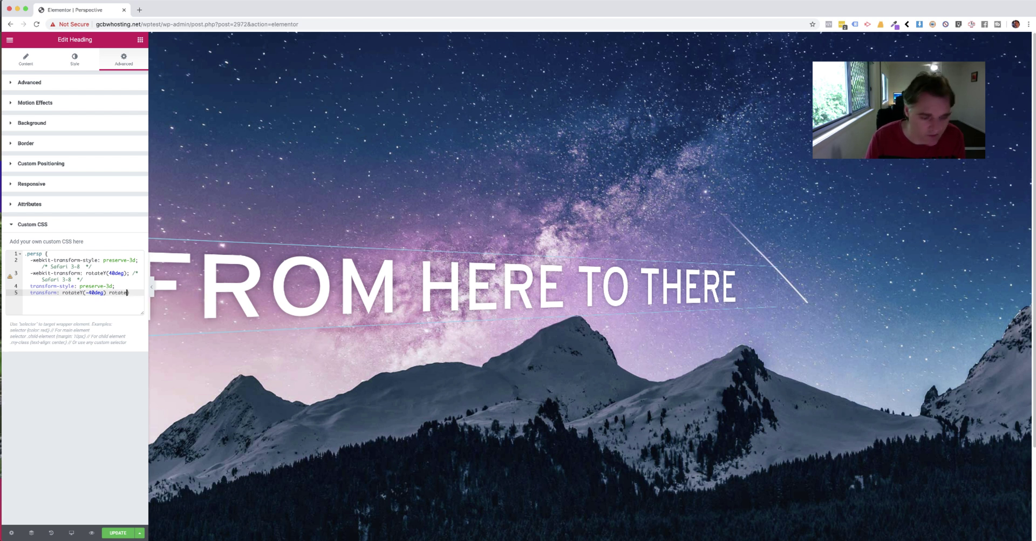
text(()
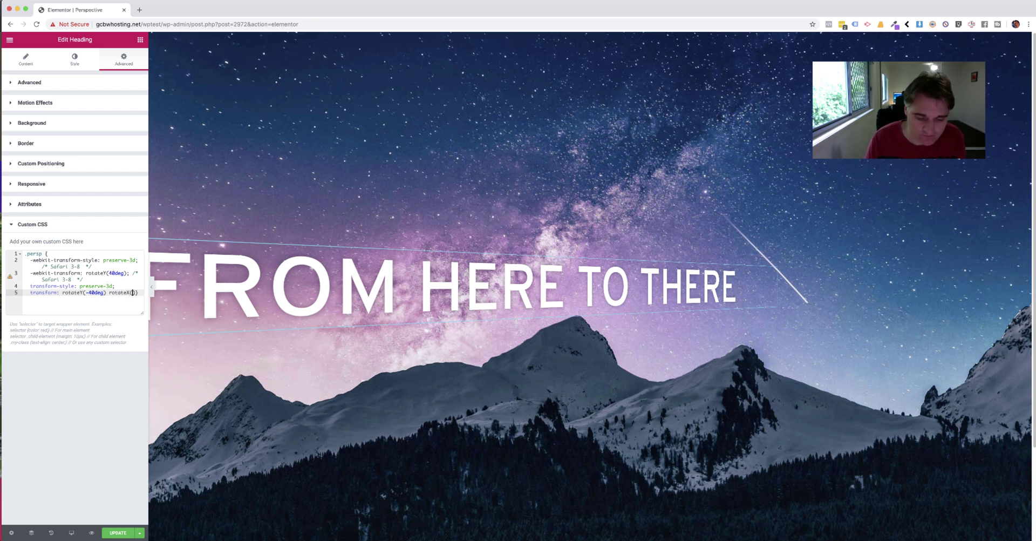
text(deg)
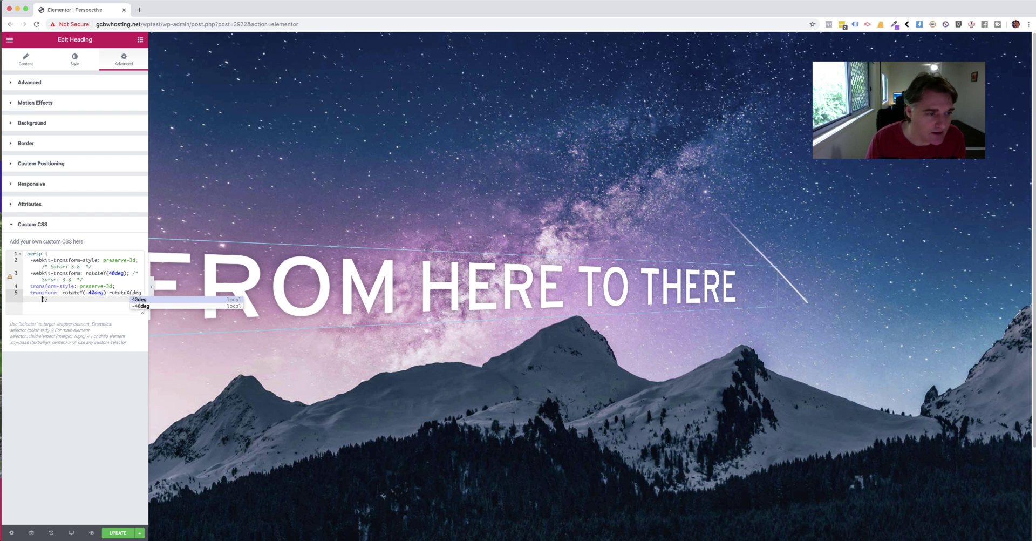
text(40)
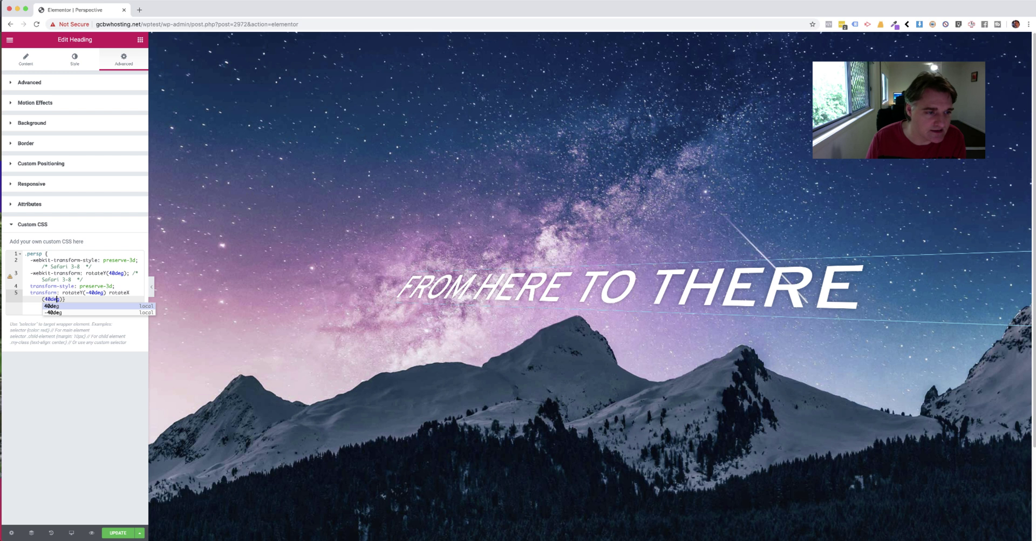
Step: Add rotate(5deg) after rotateX(40deg) in the heading's unprefixed transform rule and end the declaration with a semicolon
click(56, 299)
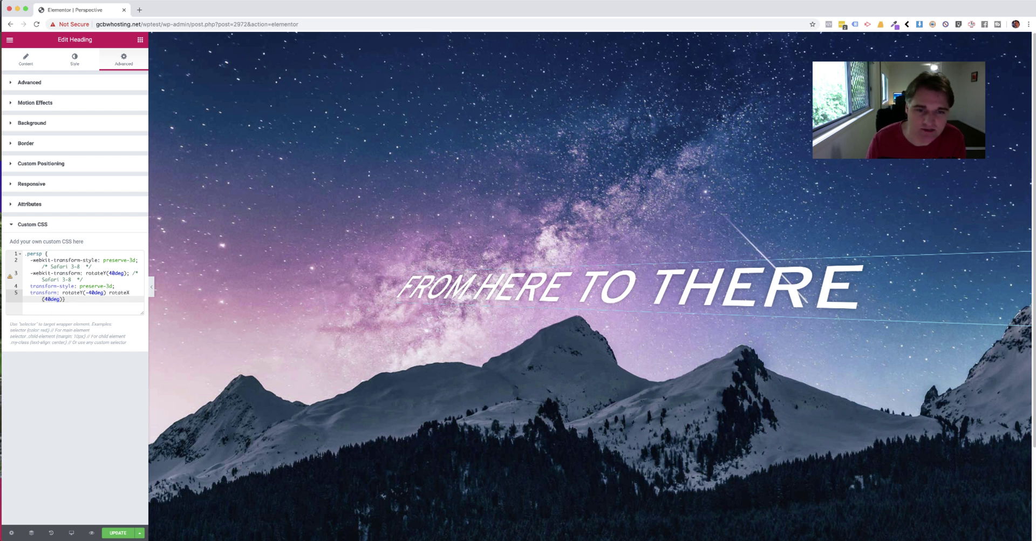
text(rotate)
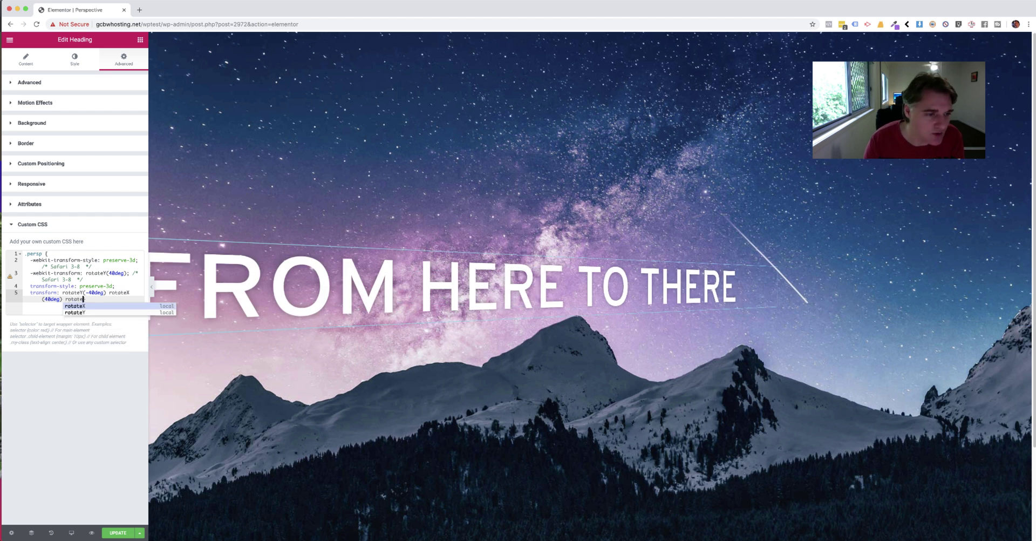
text(()
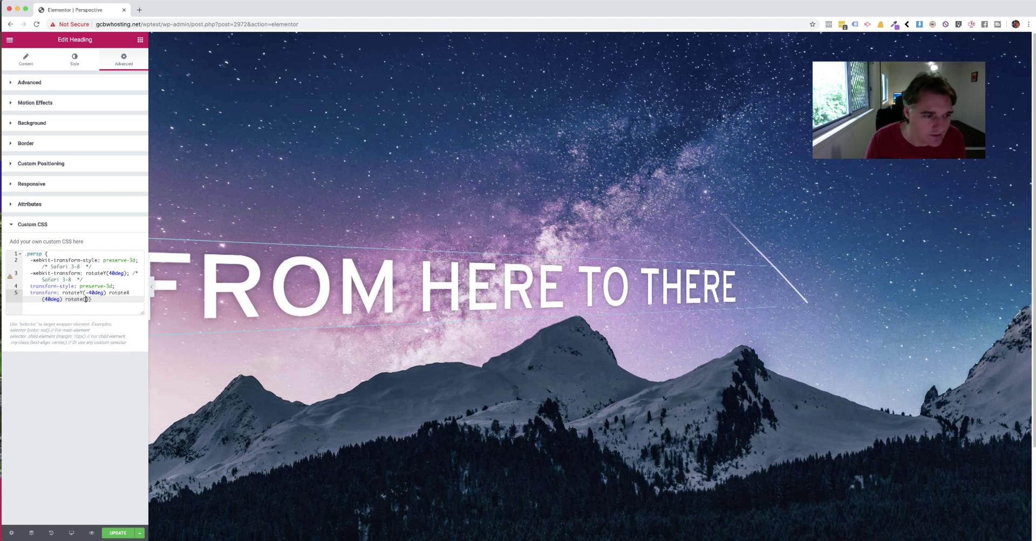
text(deg)
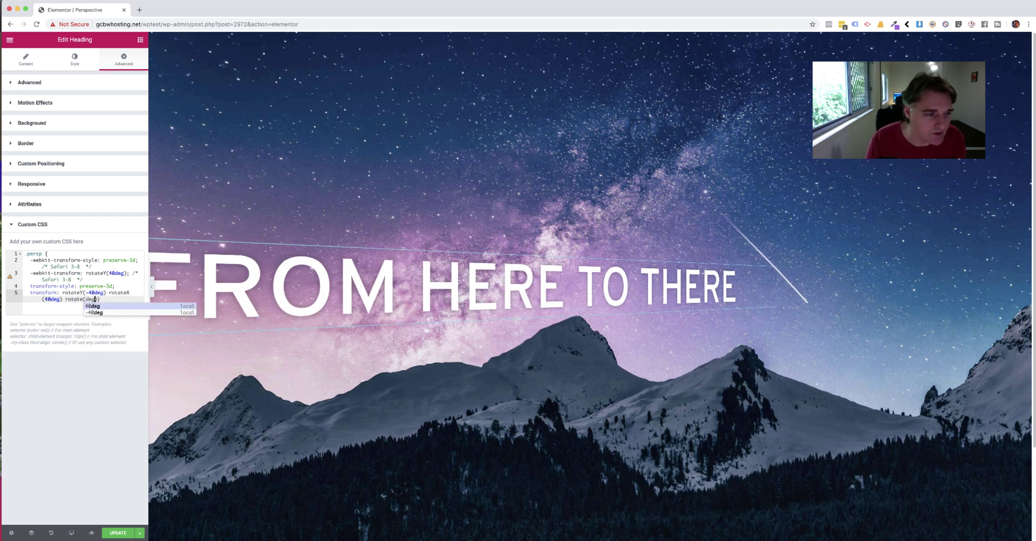
key(Left)
key(Left)
key(Left)
text(5)
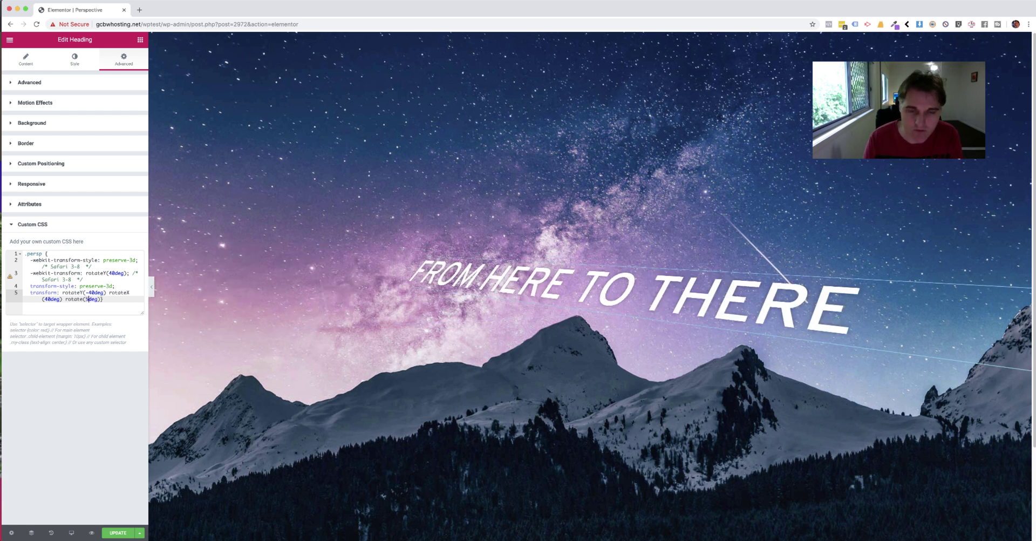
text(0)
key(BackSpace)
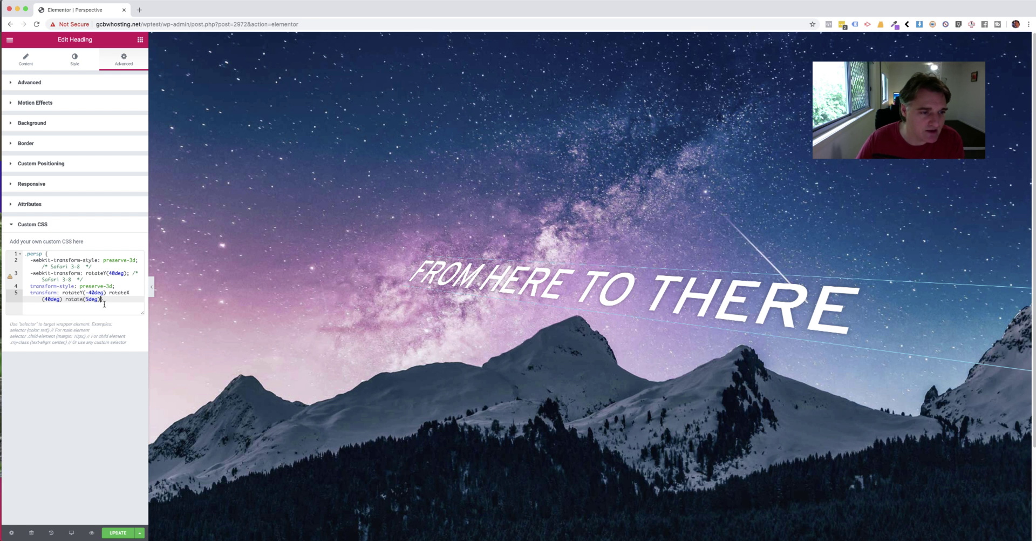
text(;)
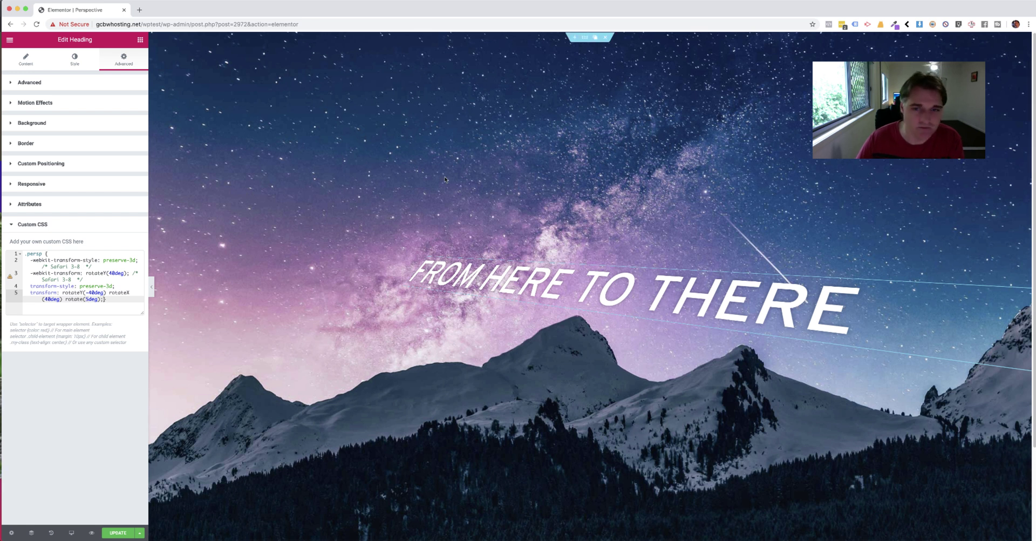
Step: Try unprefixed perspective values of 2300px, 3300px and 200px in the section's custom CSS
click(584, 38)
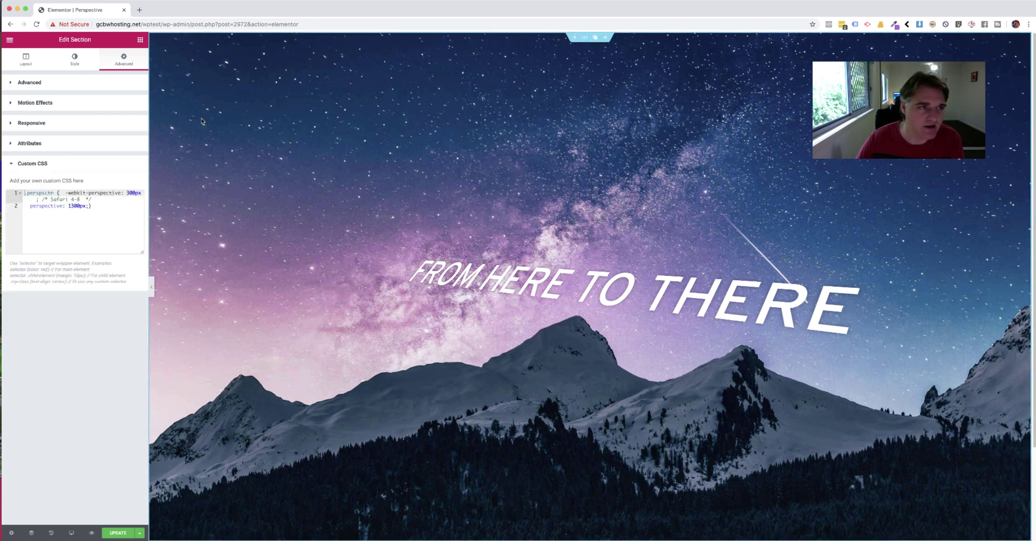
click(74, 205)
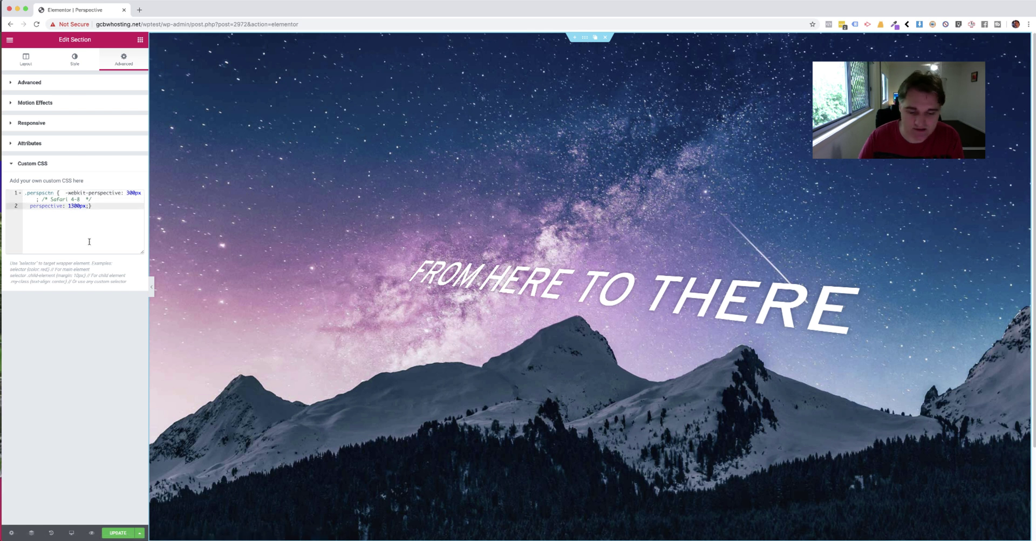
key(BackSpace)
text(2)
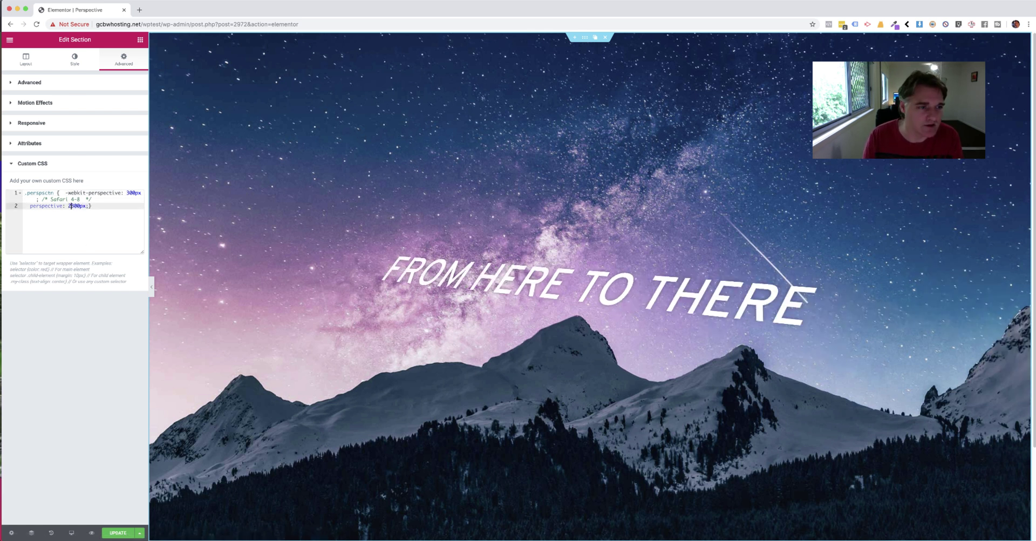
key(BackSpace)
text(3)
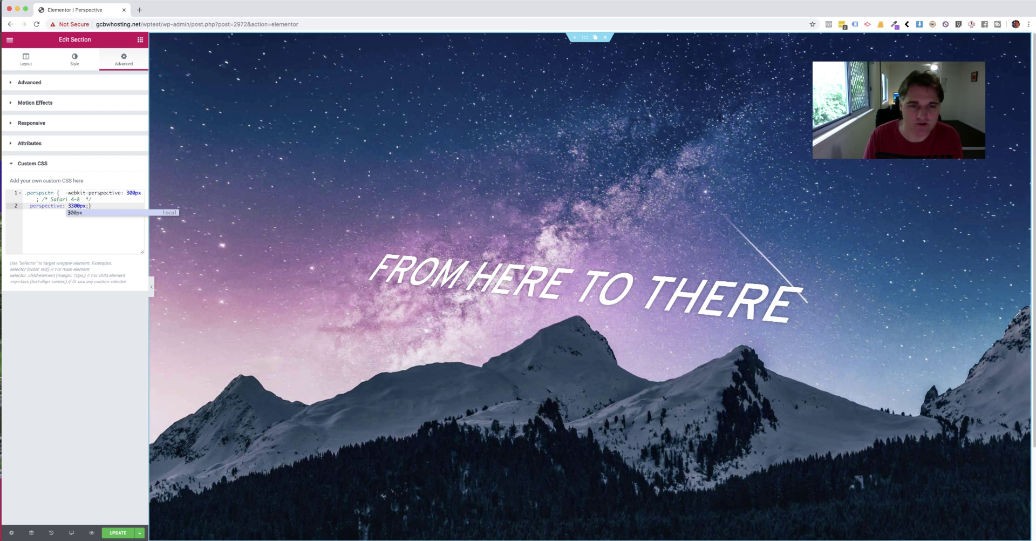
key(BackSpace)
text(2)
key(Delete)
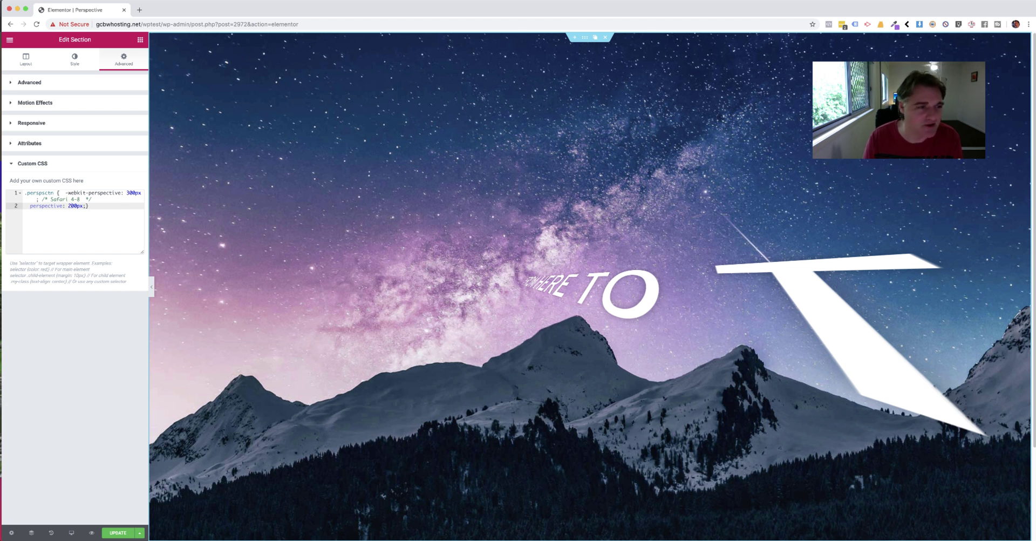
Step: Set the unprefixed perspective in the section's custom CSS to 700px, testing 800px and 1000px first, and review the section
key(BackSpace)
text(8)
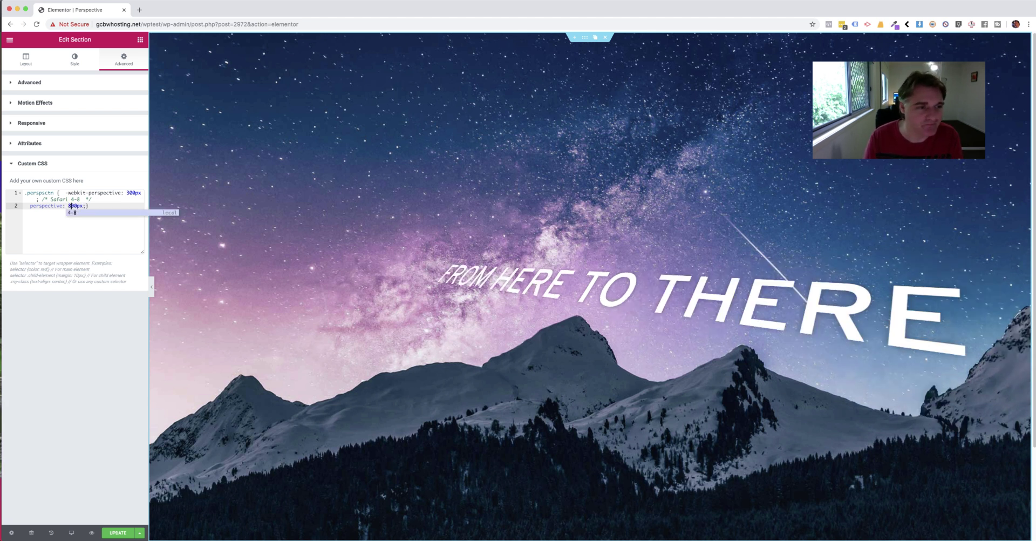
key(BackSpace)
text(1)
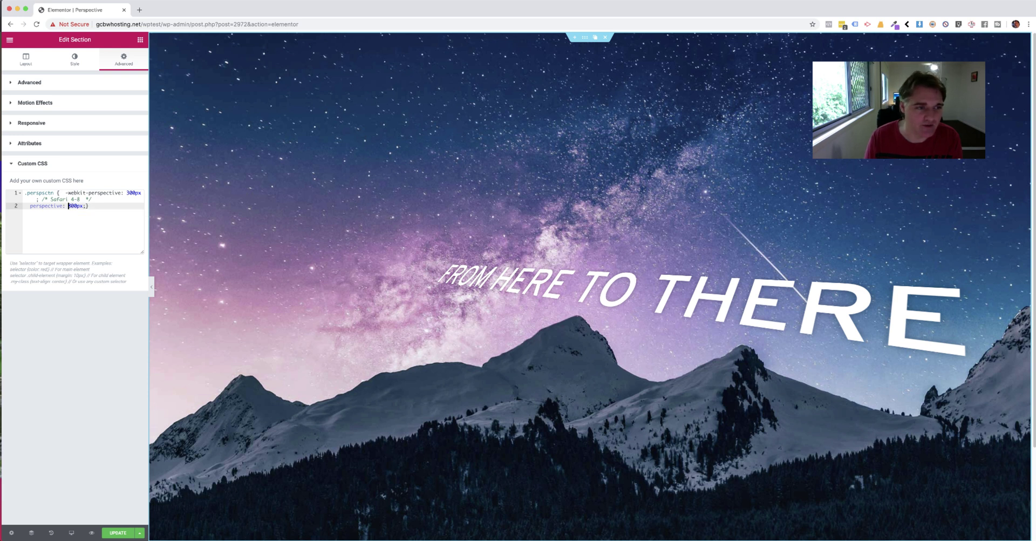
text(0)
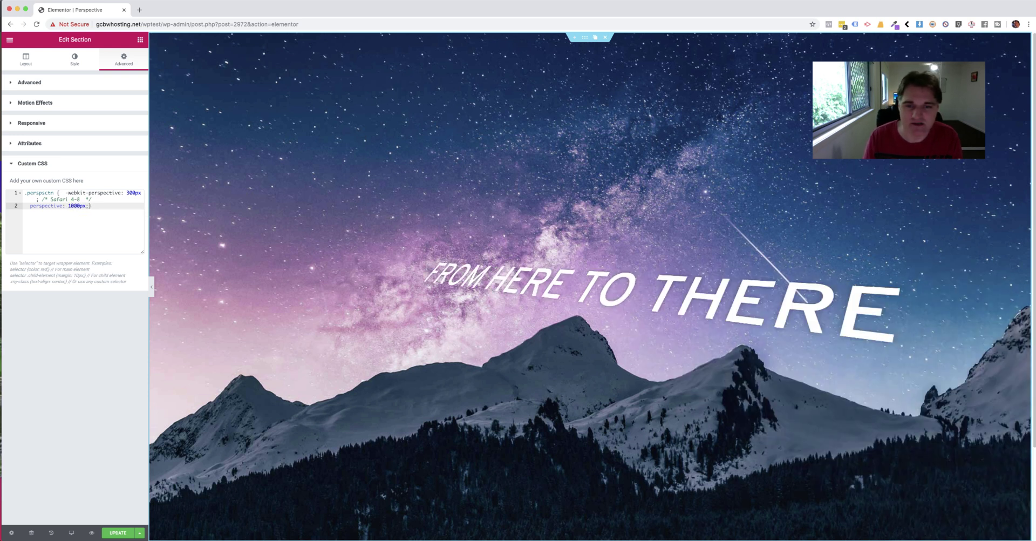
key(BackSpace)
key(BackSpace)
text(7)
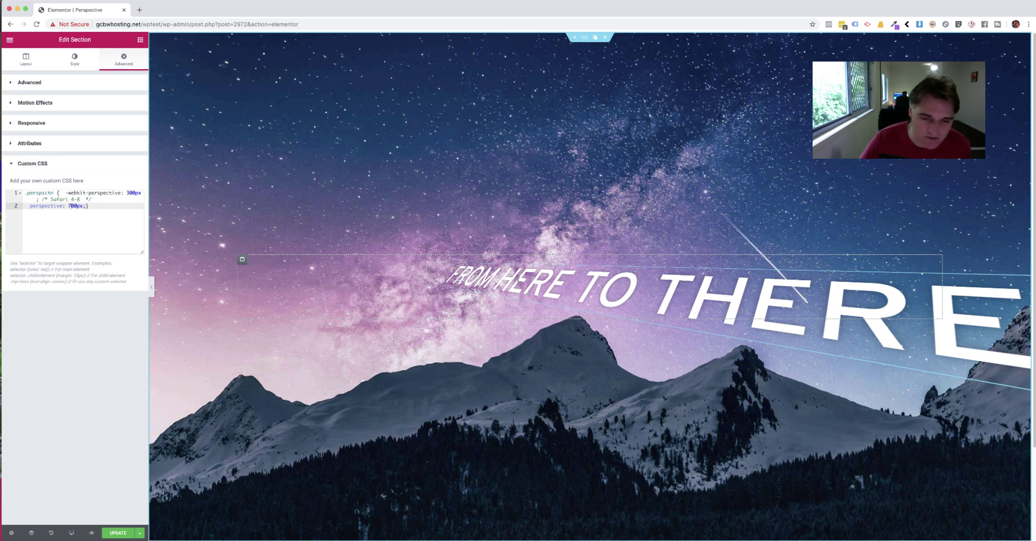
scroll(531, 276, down, 2)
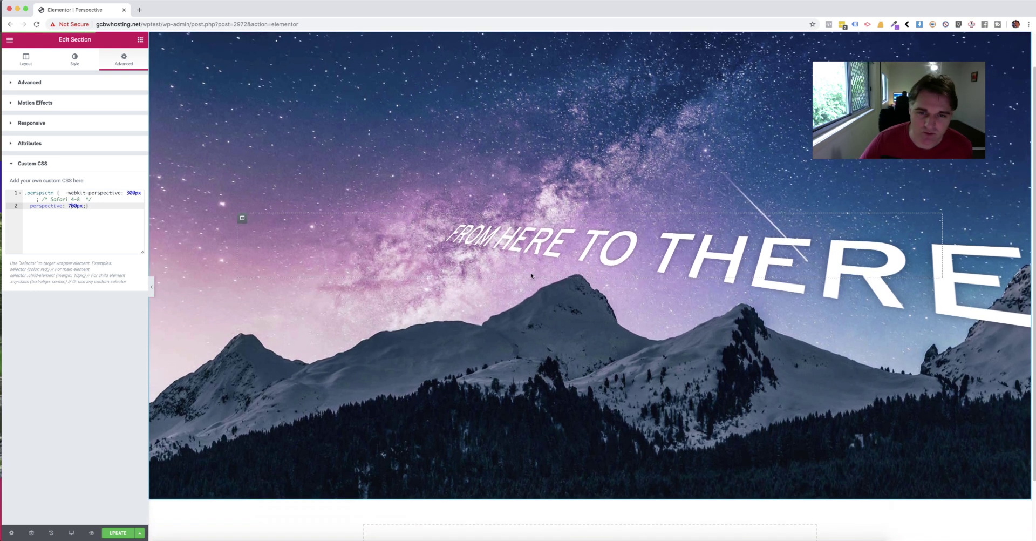
scroll(531, 275, up, 2)
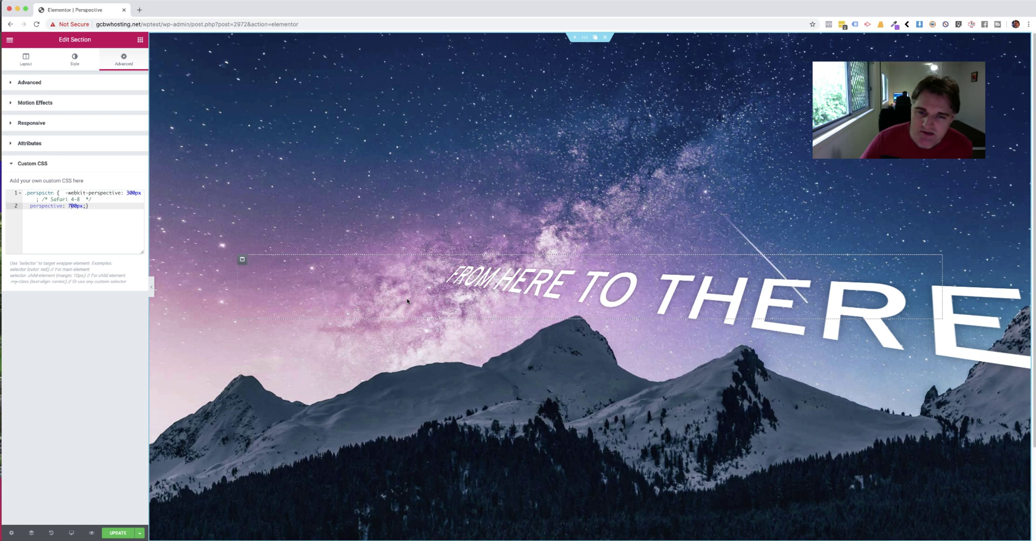